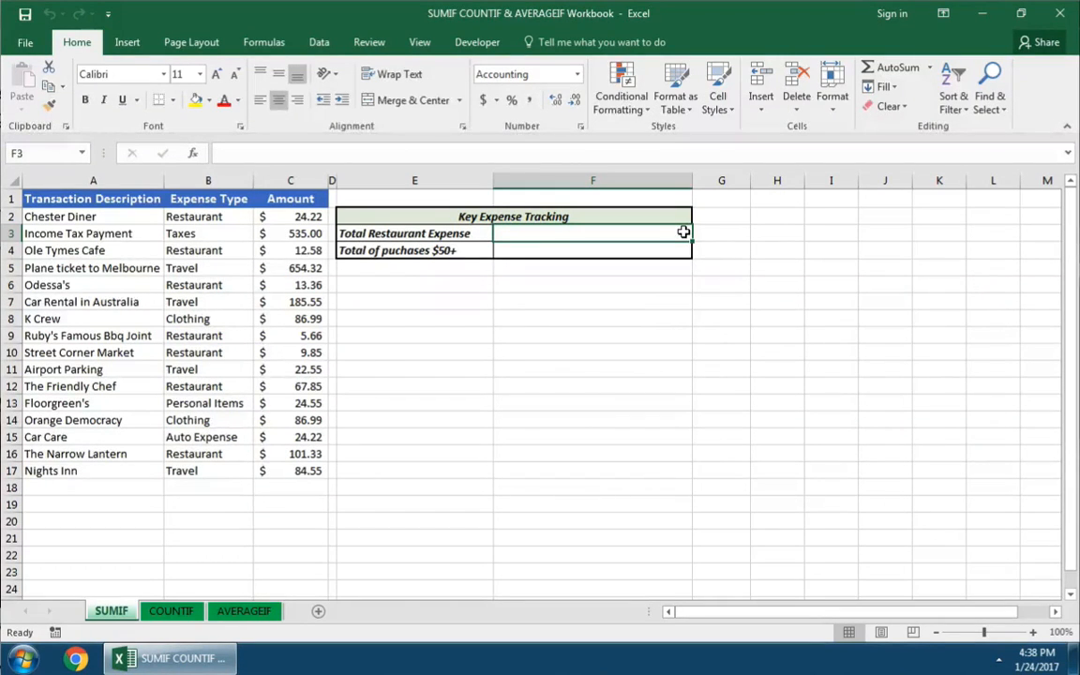
- In F3, total the restaurant expenses with SUMIF, using range B2:B17, criterion "Restaurant" and sum range C2:C17
{"action": "type", "text": "=sumif"}
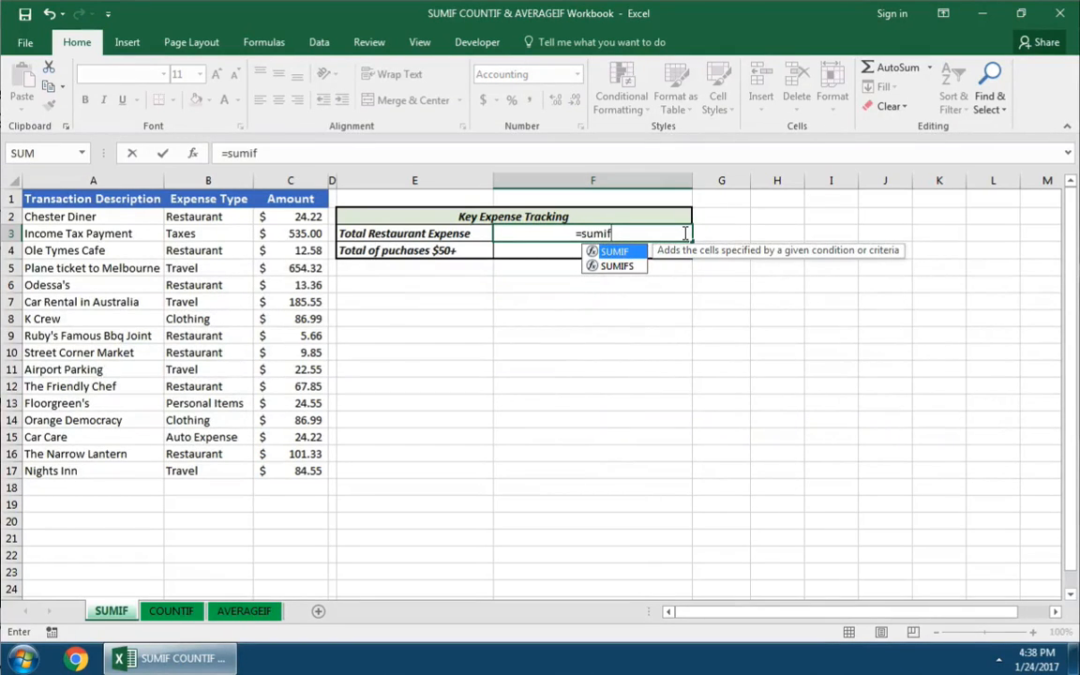
{"action": "key", "text": "Tab"}
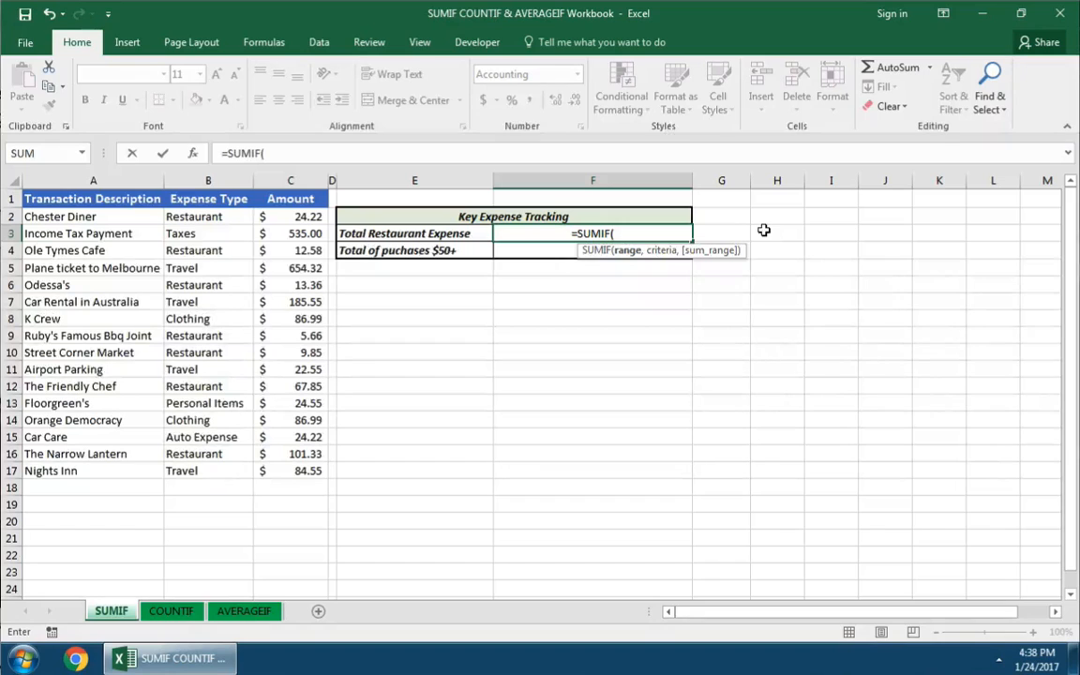
{"action": "left_click_drag", "start_coordinate": [224, 212], "coordinate": [220, 468]}
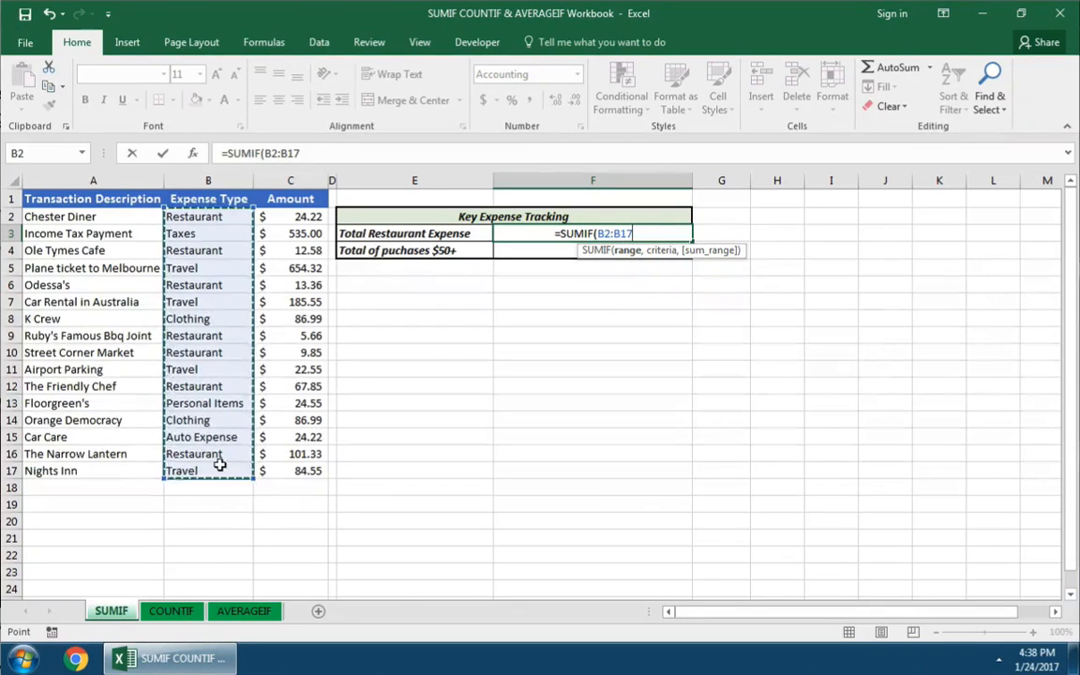
{"action": "type", "text": ","}
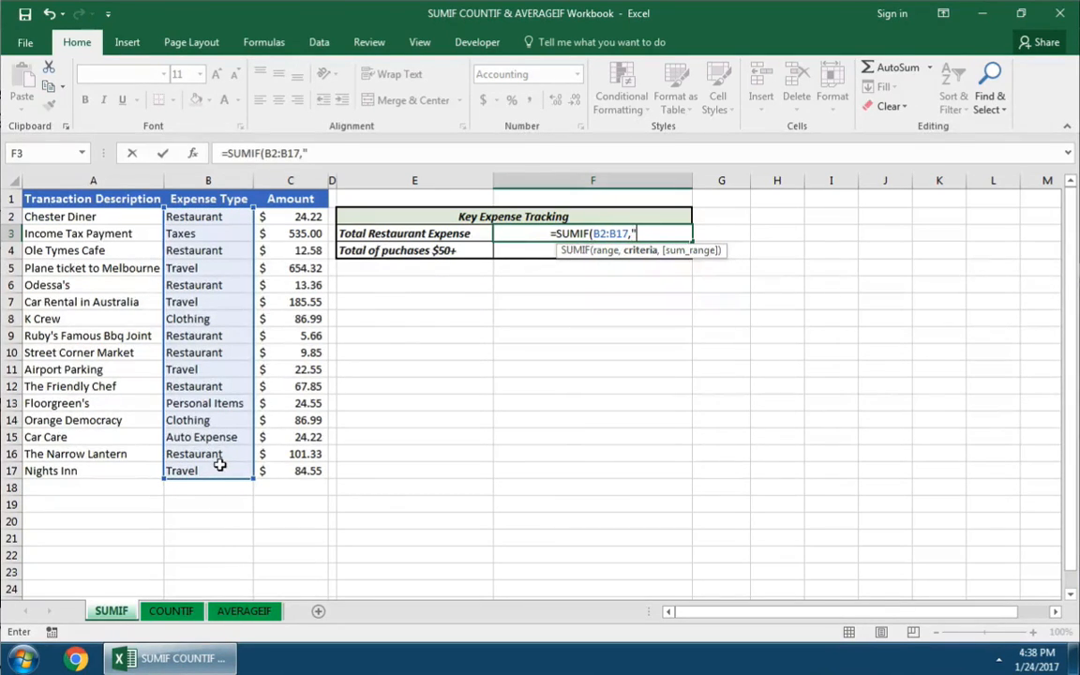
{"action": "type", "text": "\"Restaurant\""}
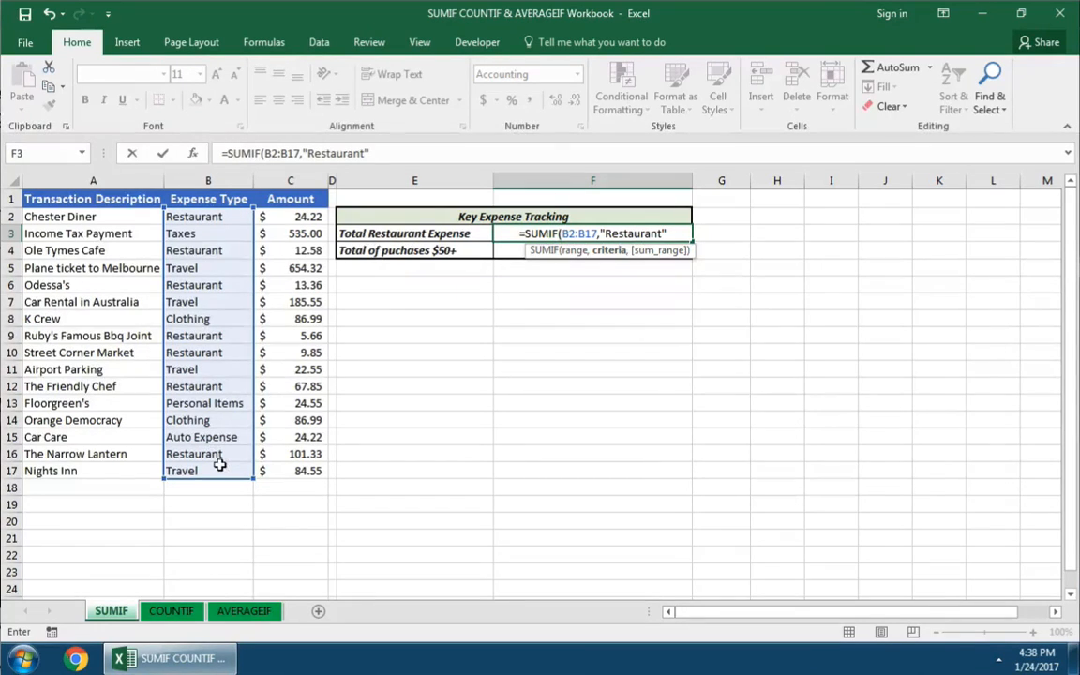
{"action": "type", "text": ","}
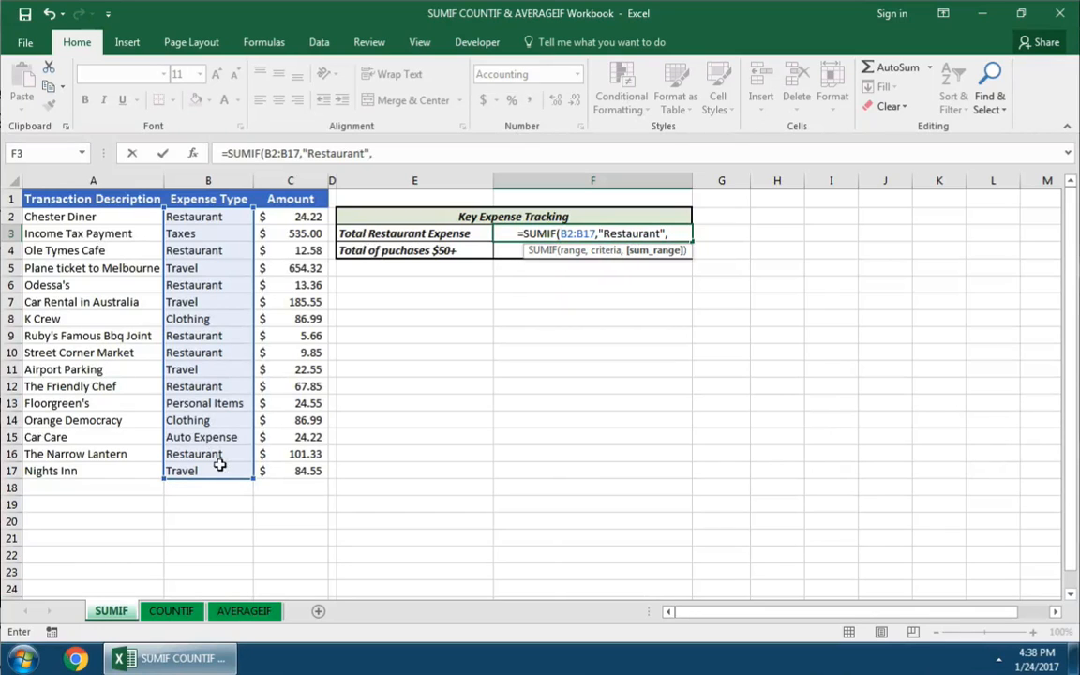
{"action": "left_click_drag", "start_coordinate": [321, 215], "coordinate": [319, 468]}
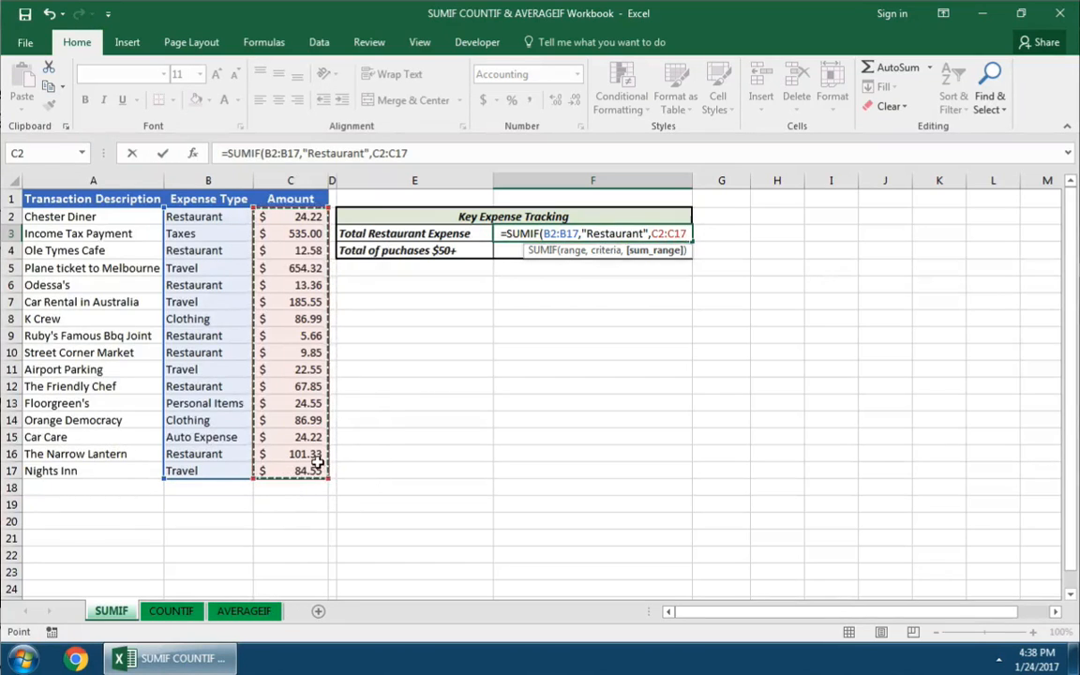
{"action": "type", "text": ")"}
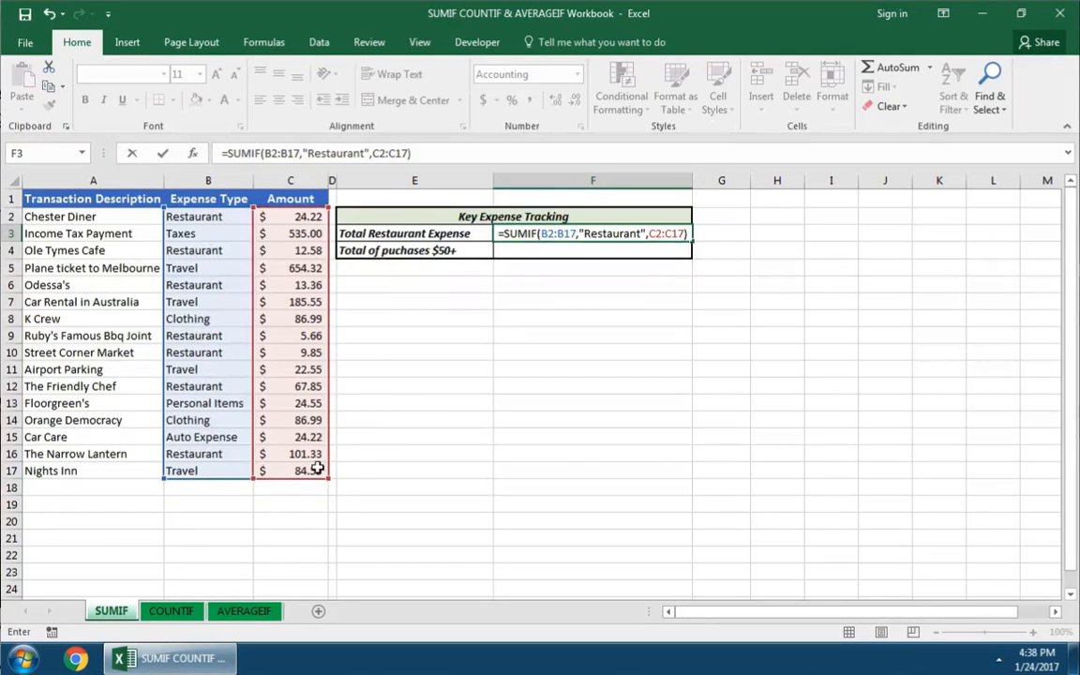
{"action": "key", "text": "Return"}
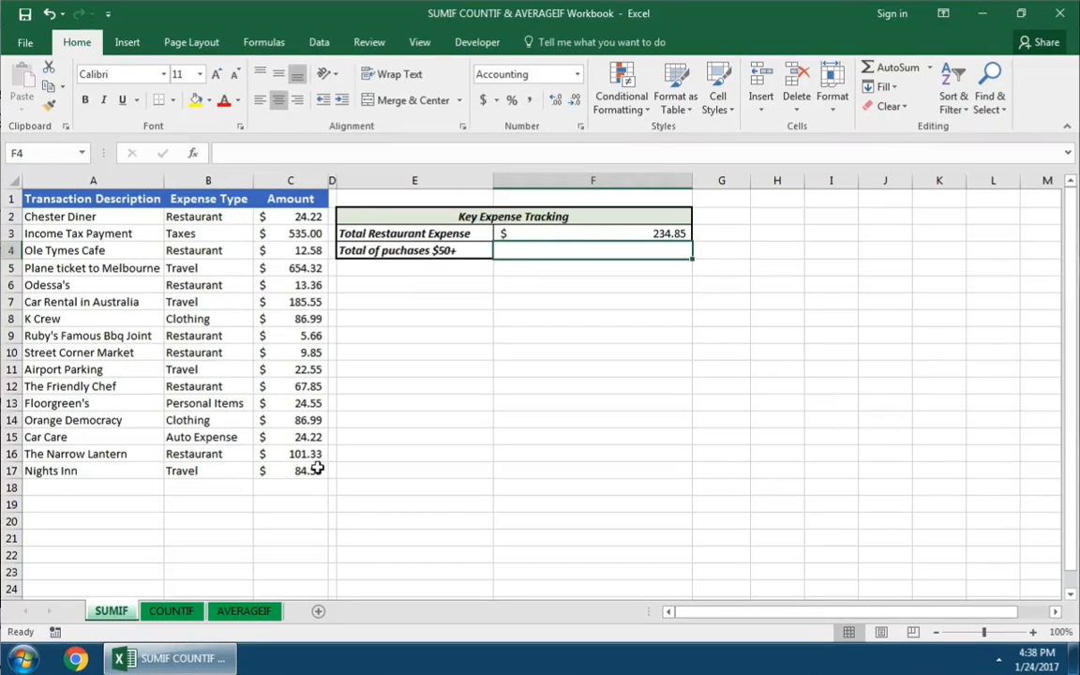
- In F4, total the purchases above $50 with SUMIF over the amounts C2:C17 and the criterion ">50"
{"action": "type", "text": "=sumif"}
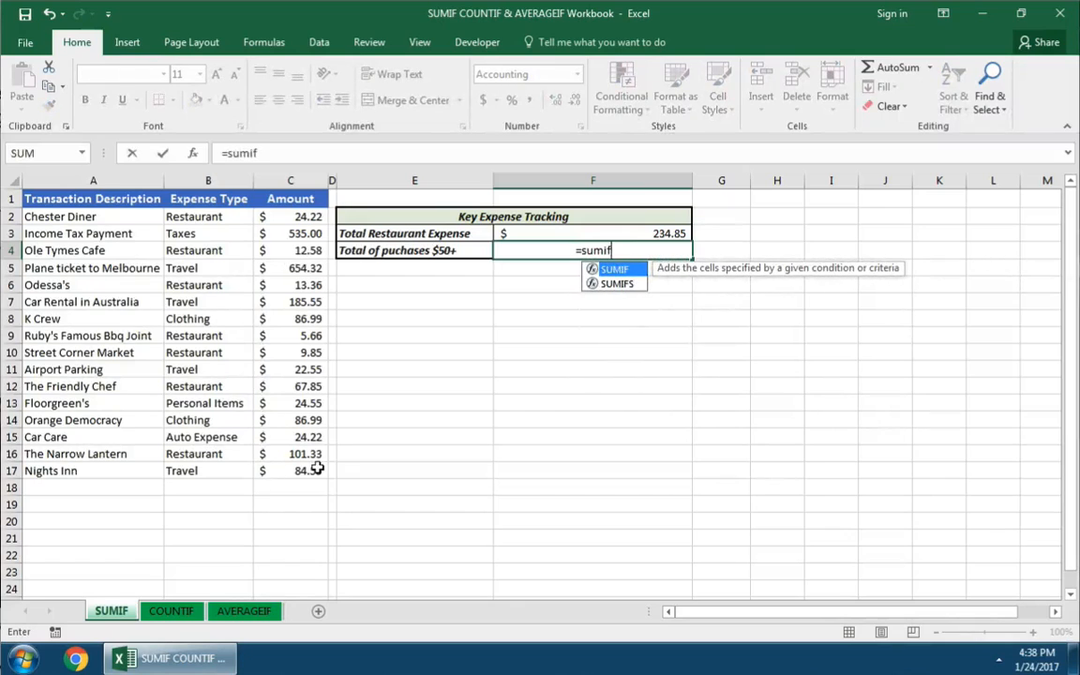
{"action": "key", "text": "Tab"}
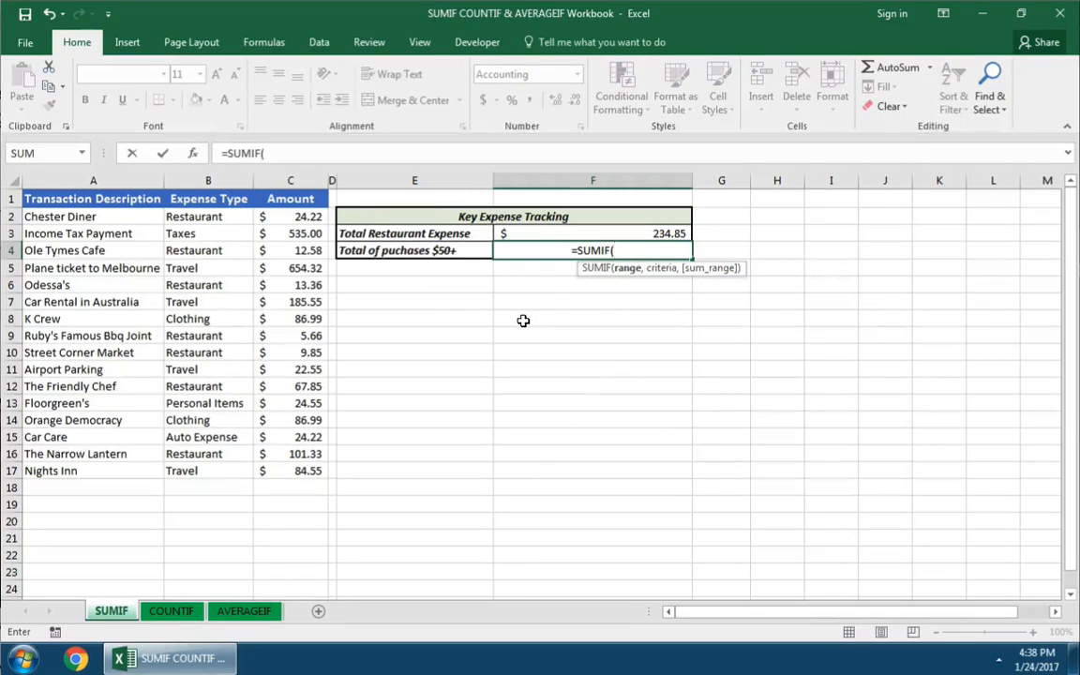
{"action": "left_click_drag", "start_coordinate": [293, 217], "coordinate": [311, 462]}
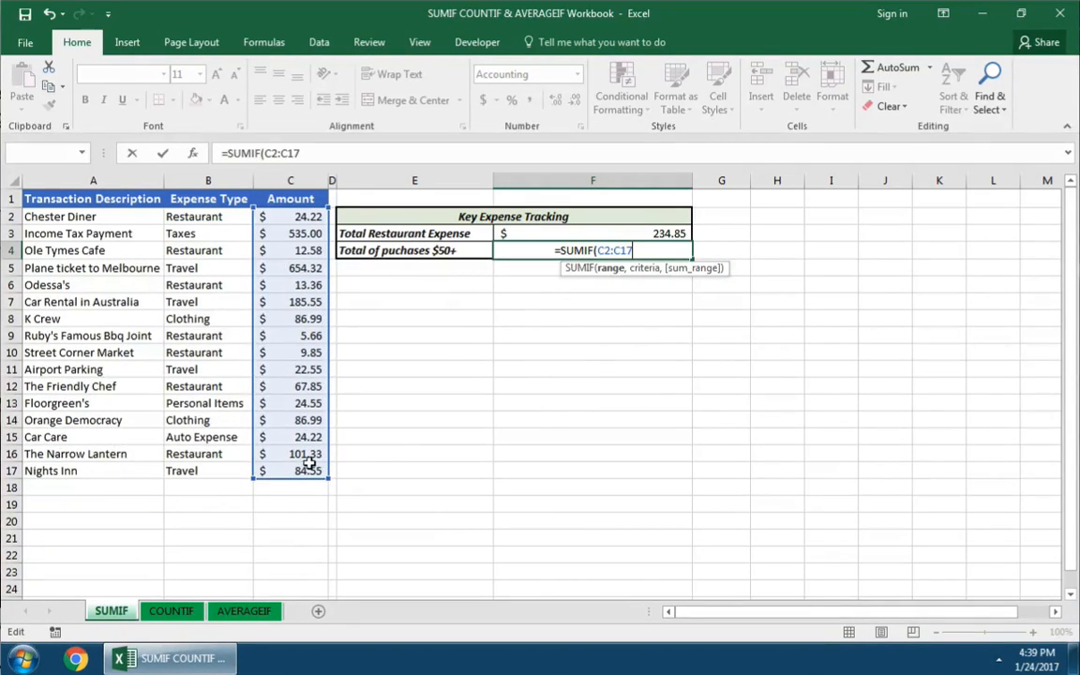
{"action": "type", "text": ","}
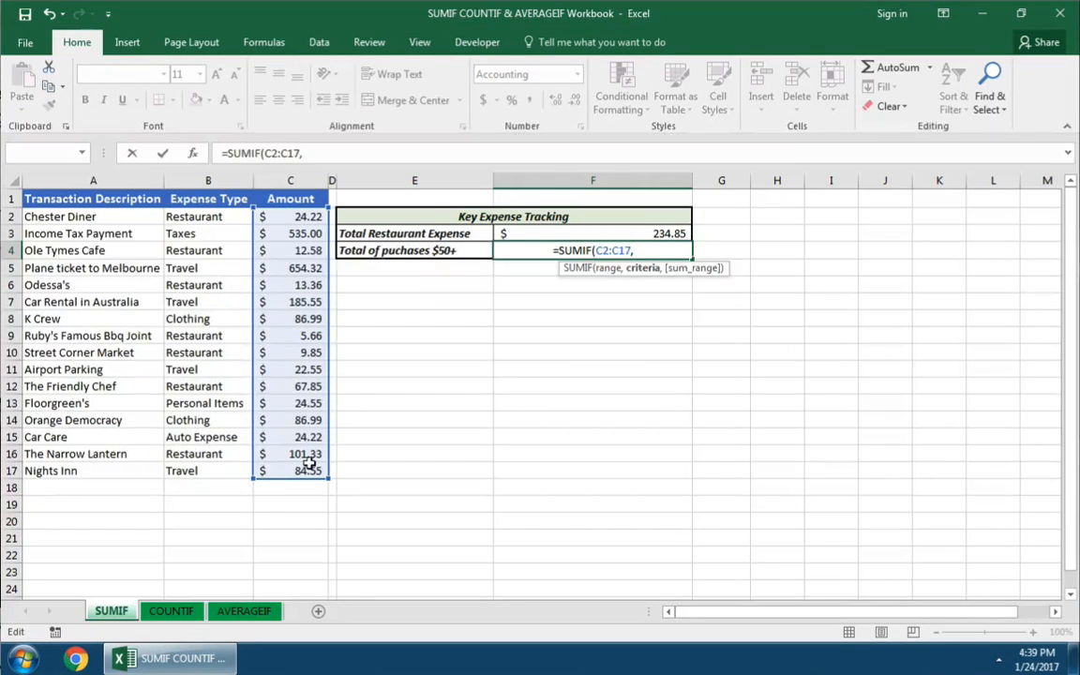
{"action": "type", "text": "\">"}
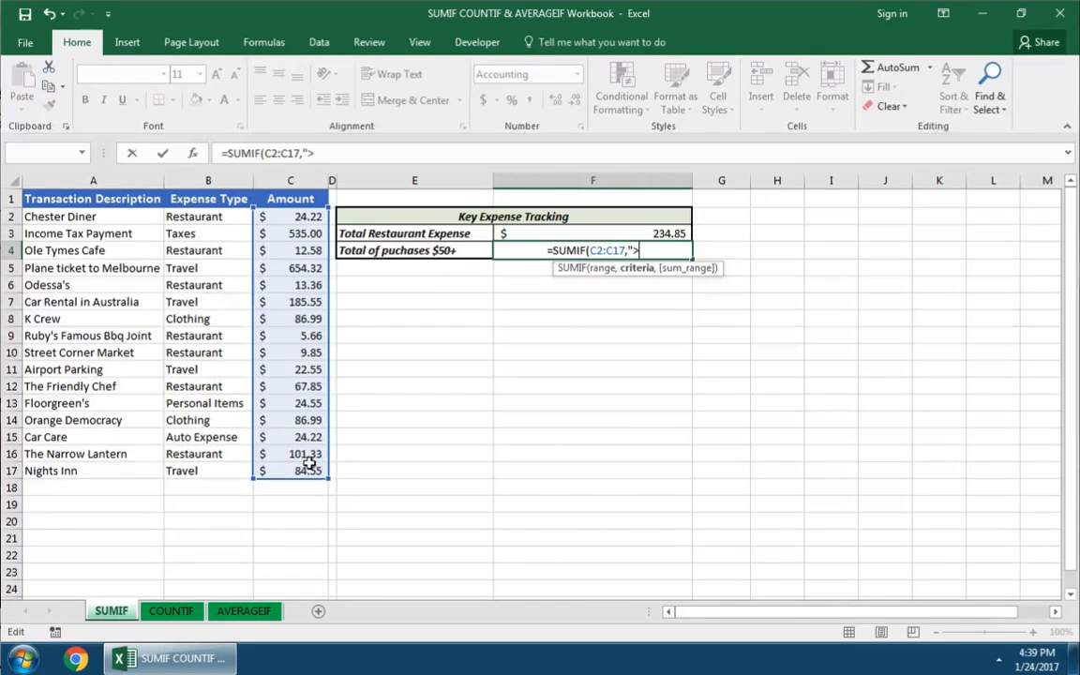
{"action": "type", "text": "50\""}
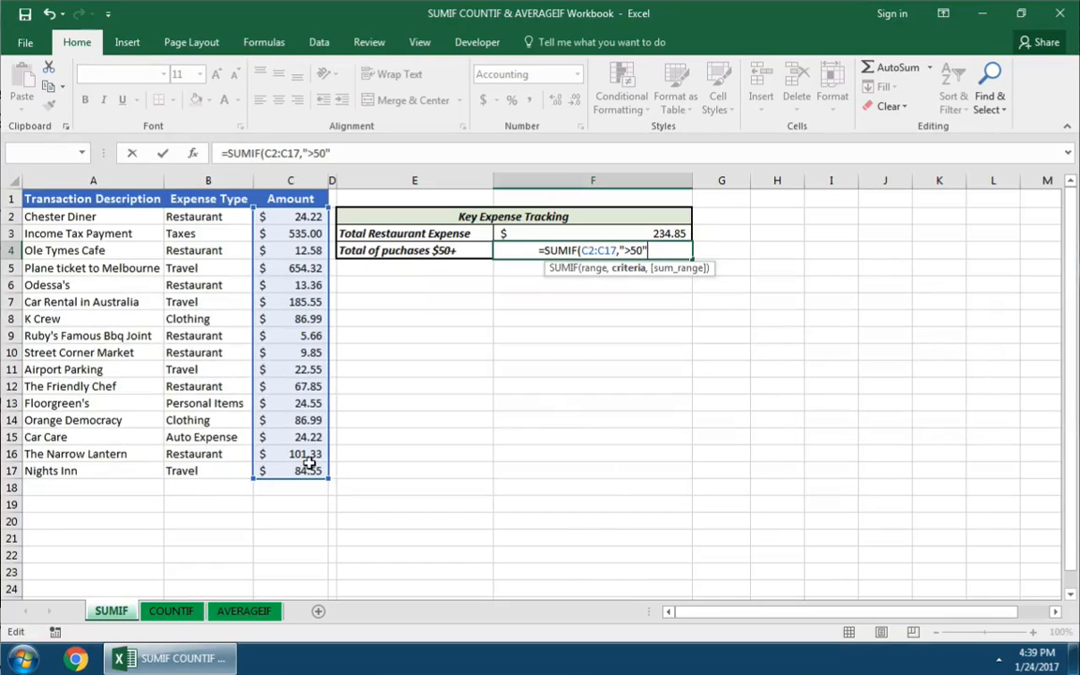
{"action": "type", "text": ")"}
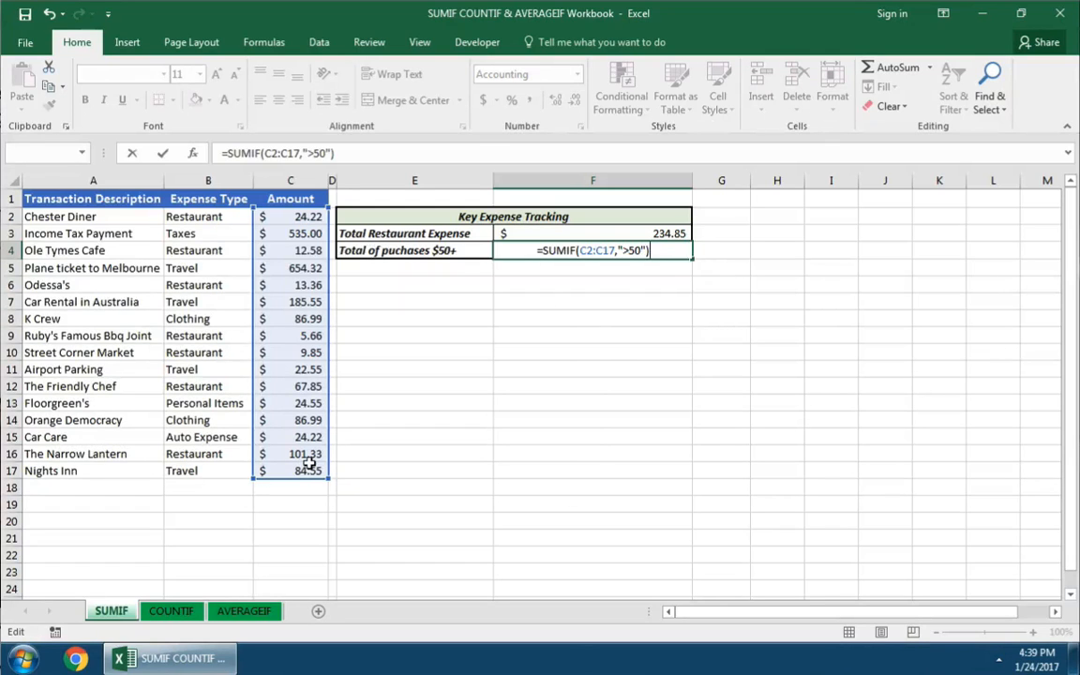
{"action": "key", "text": "Return"}
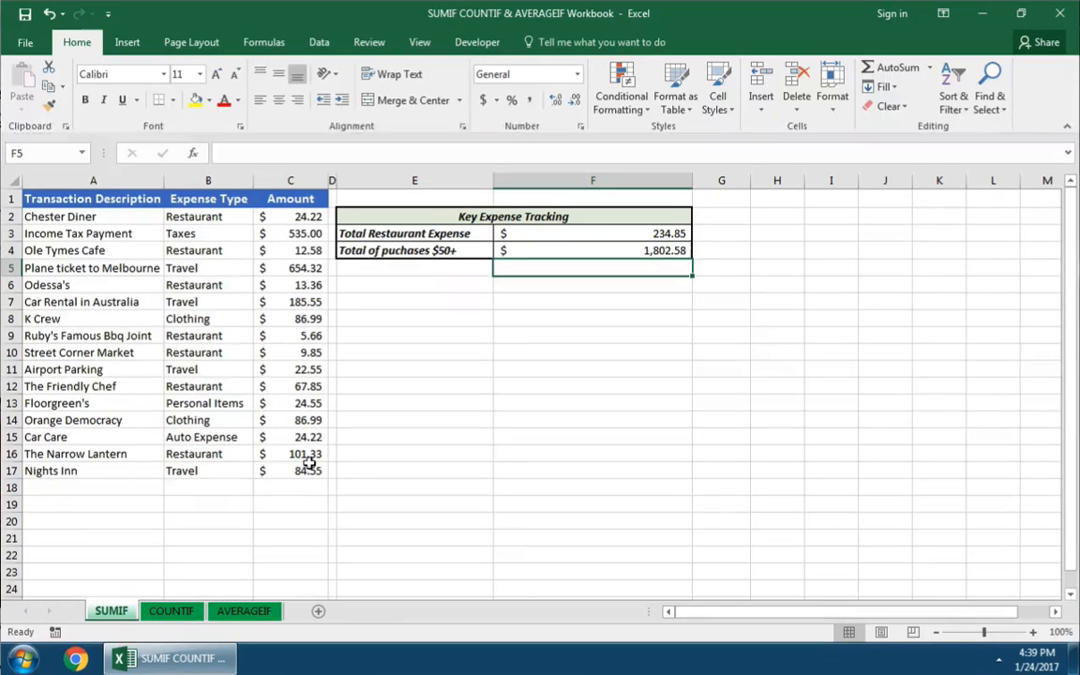
- On the COUNTIF sheet, count the clothing purchases in F3 with COUNTIF over B2:B17 and the criterion "Clothing"
{"action": "left_click", "coordinate": [173, 611]}
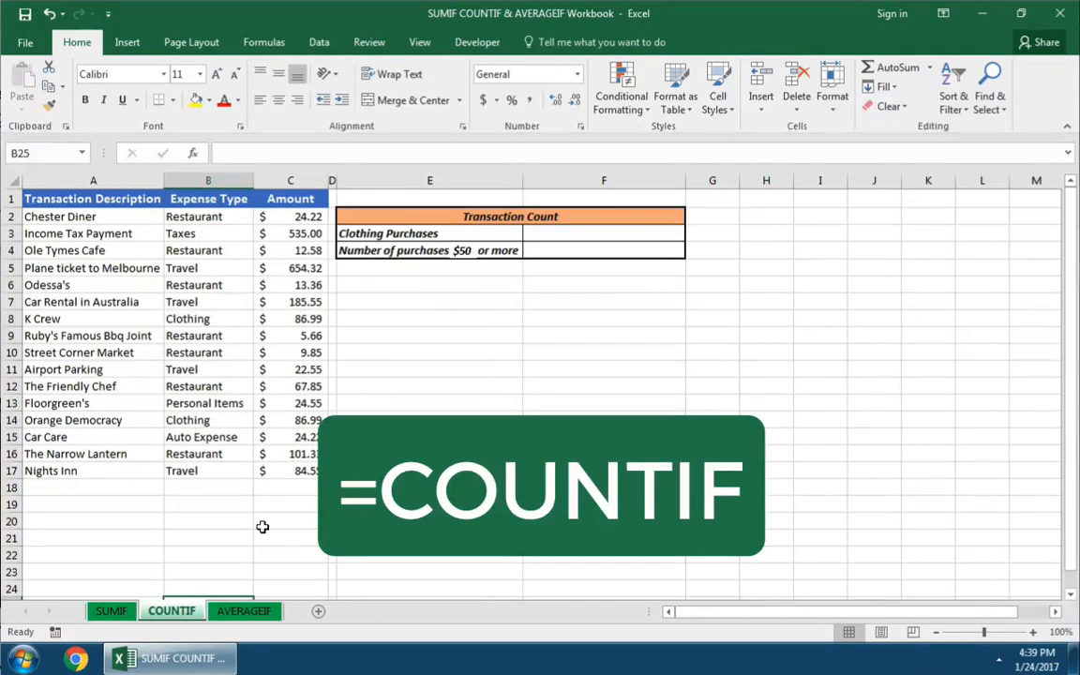
{"action": "left_click", "coordinate": [602, 237]}
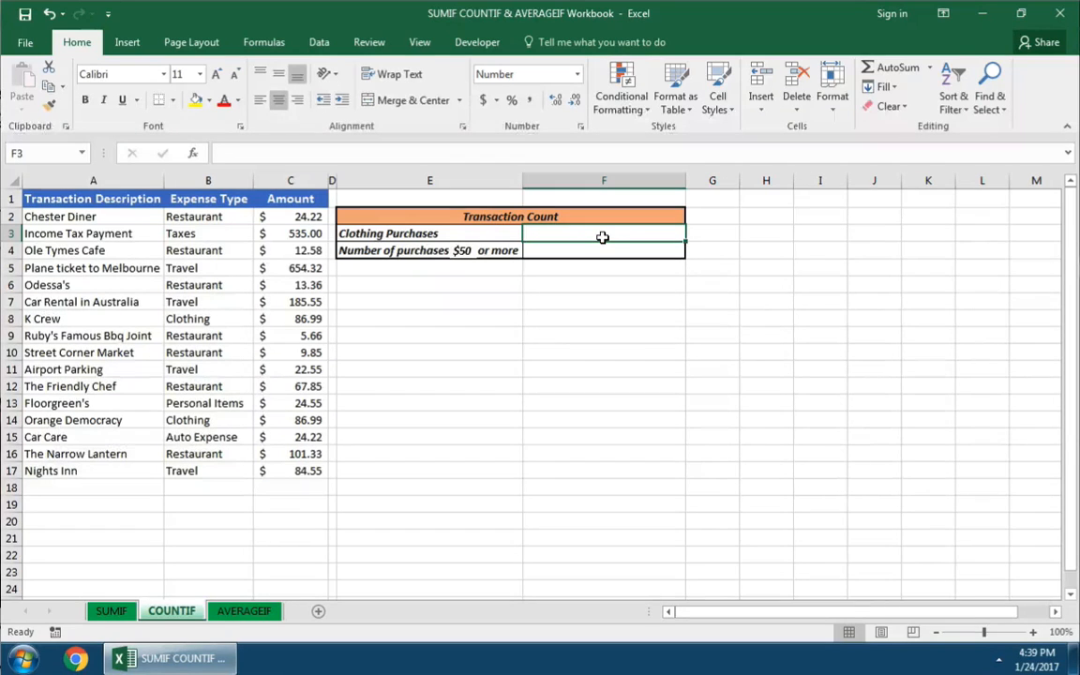
{"action": "type", "text": "=co"}
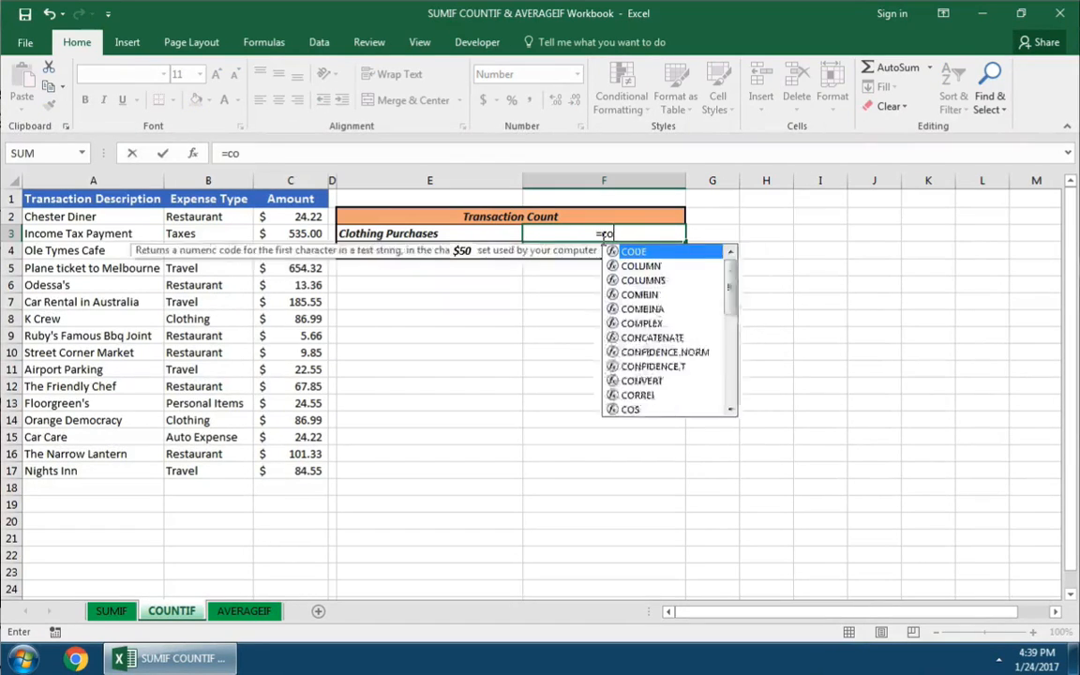
{"action": "type", "text": "untif"}
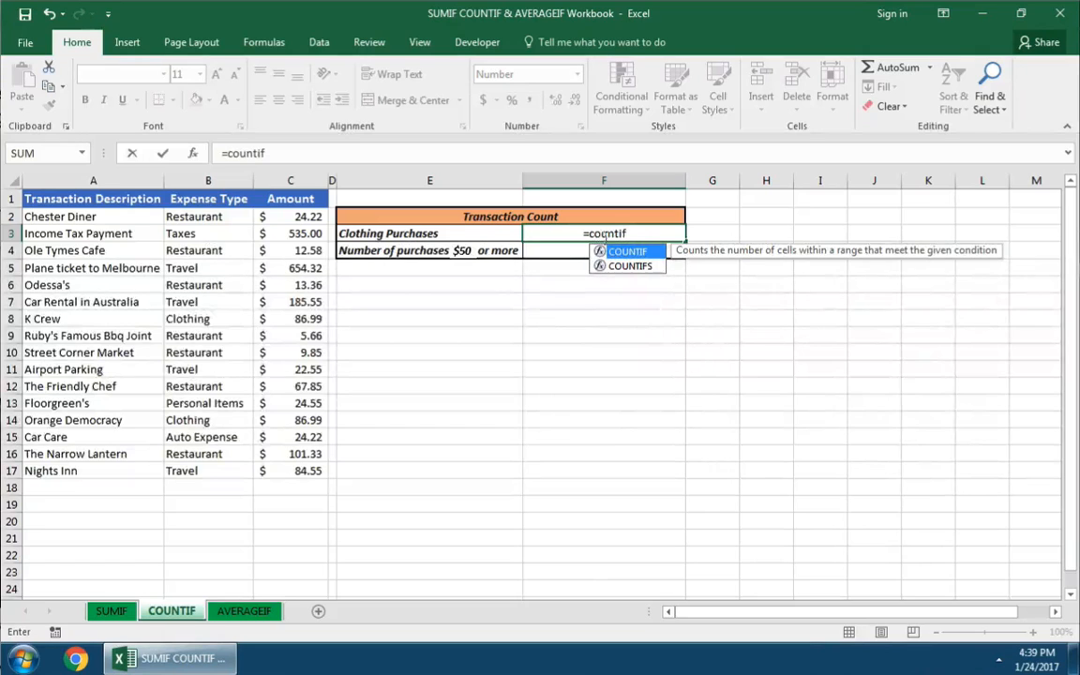
{"action": "double_click", "coordinate": [656, 253]}
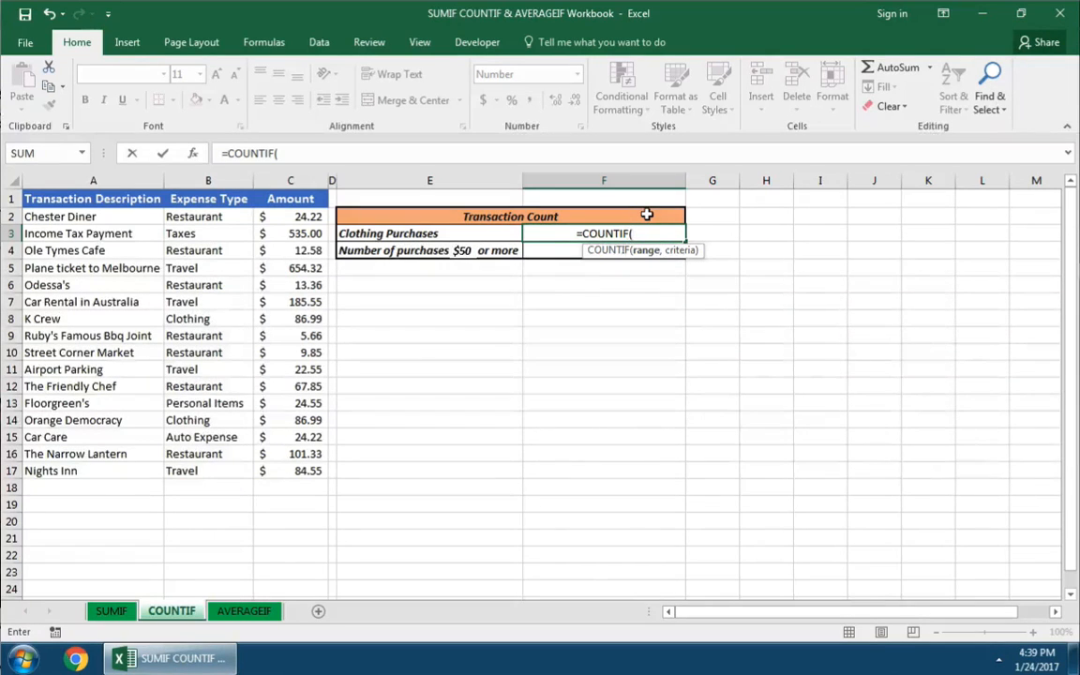
{"action": "left_click_drag", "start_coordinate": [215, 217], "coordinate": [231, 461]}
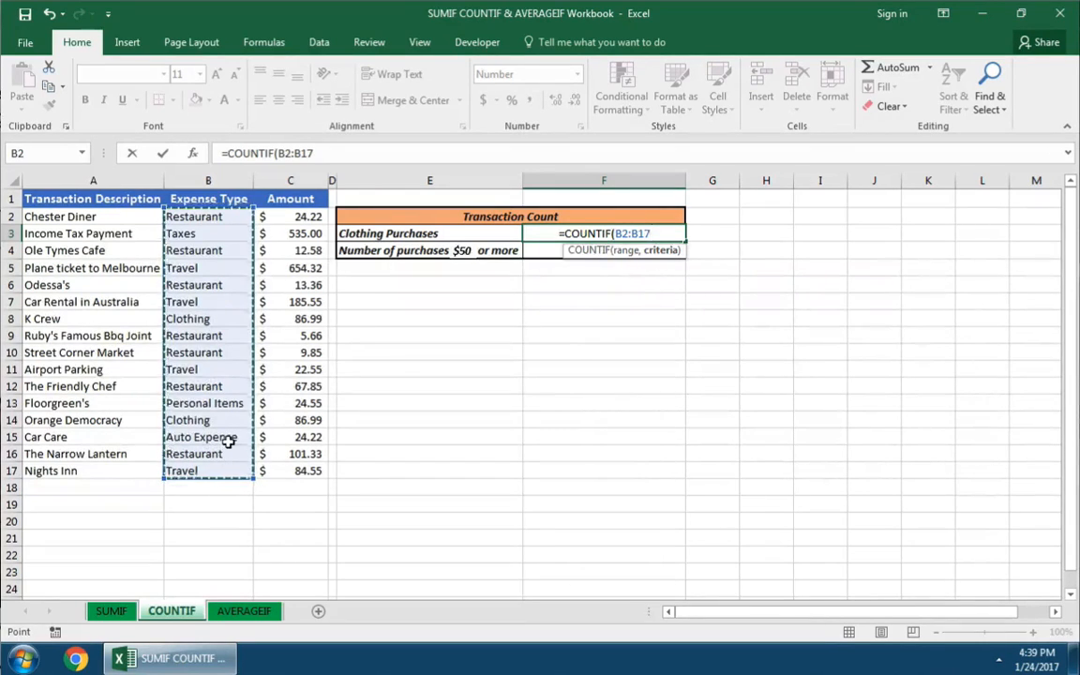
{"action": "type", "text": ","}
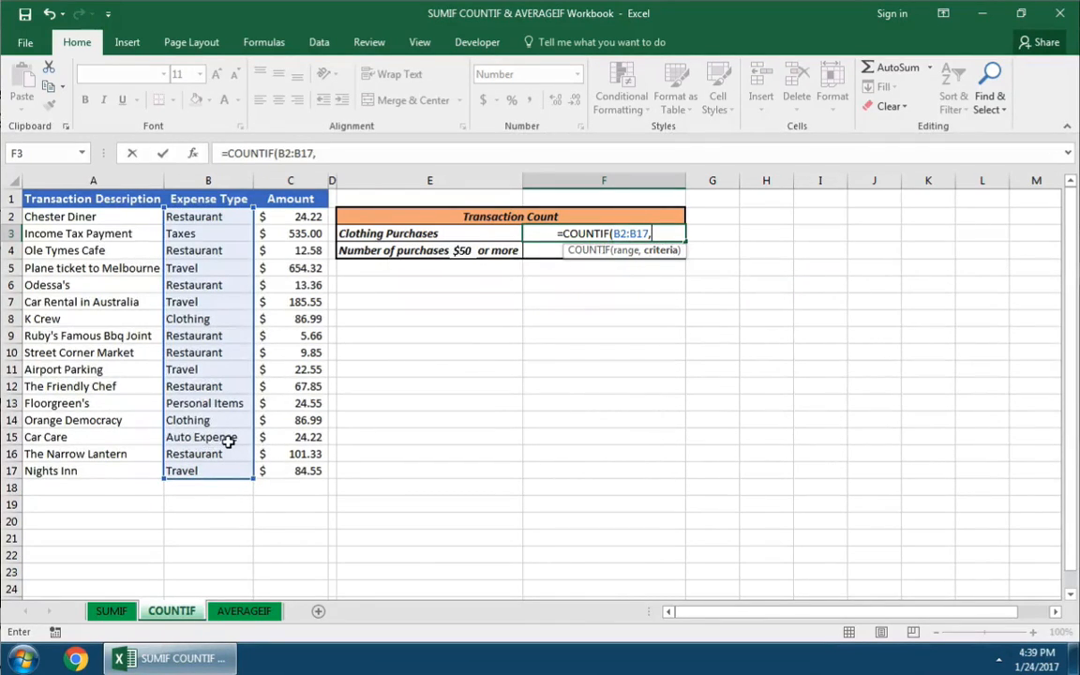
{"action": "type", "text": "\"C"}
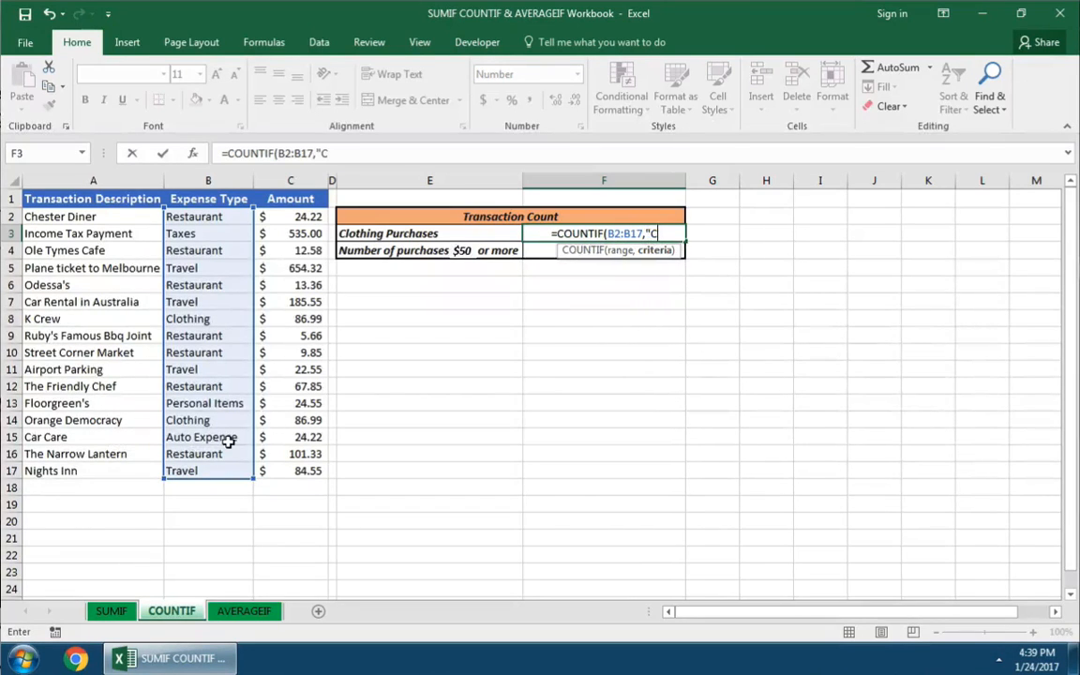
{"action": "type", "text": "lothing\")"}
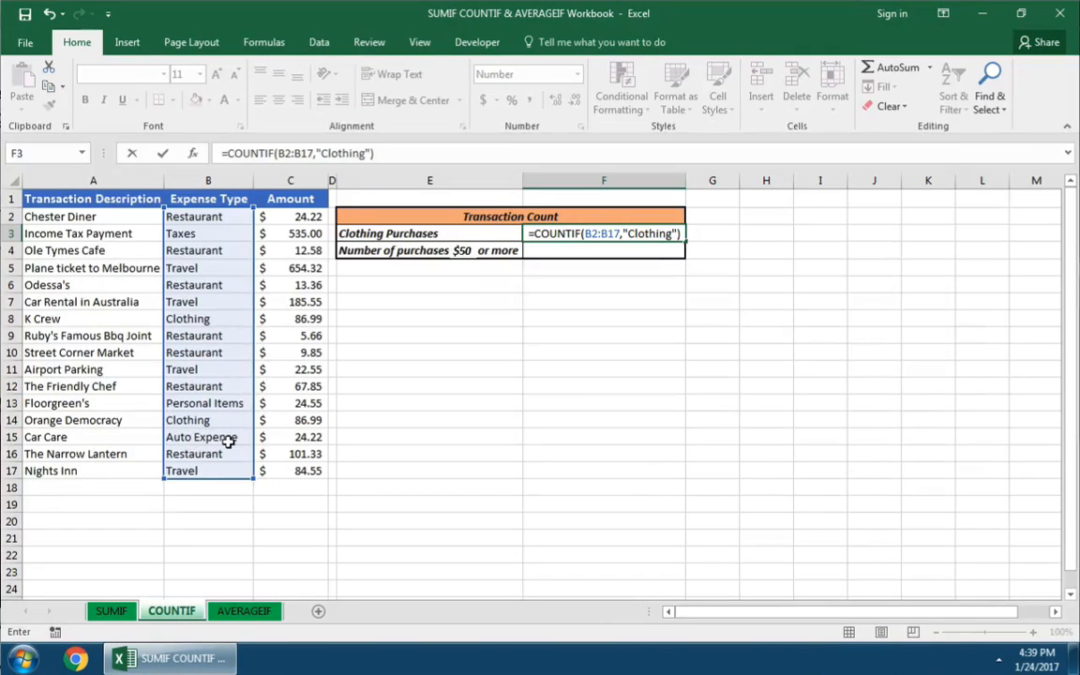
{"action": "key", "text": "Return"}
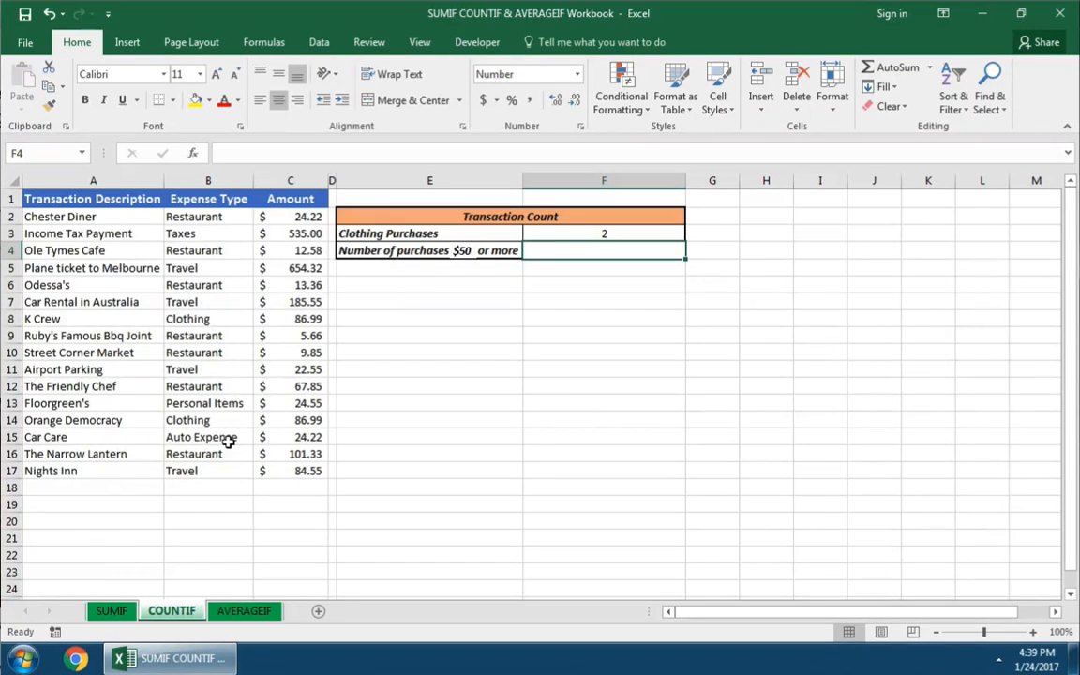
- In F4 of the COUNTIF sheet, count the purchases above $50 with COUNTIF over C2:C17 and the criterion ">50"
{"action": "type", "text": "="}
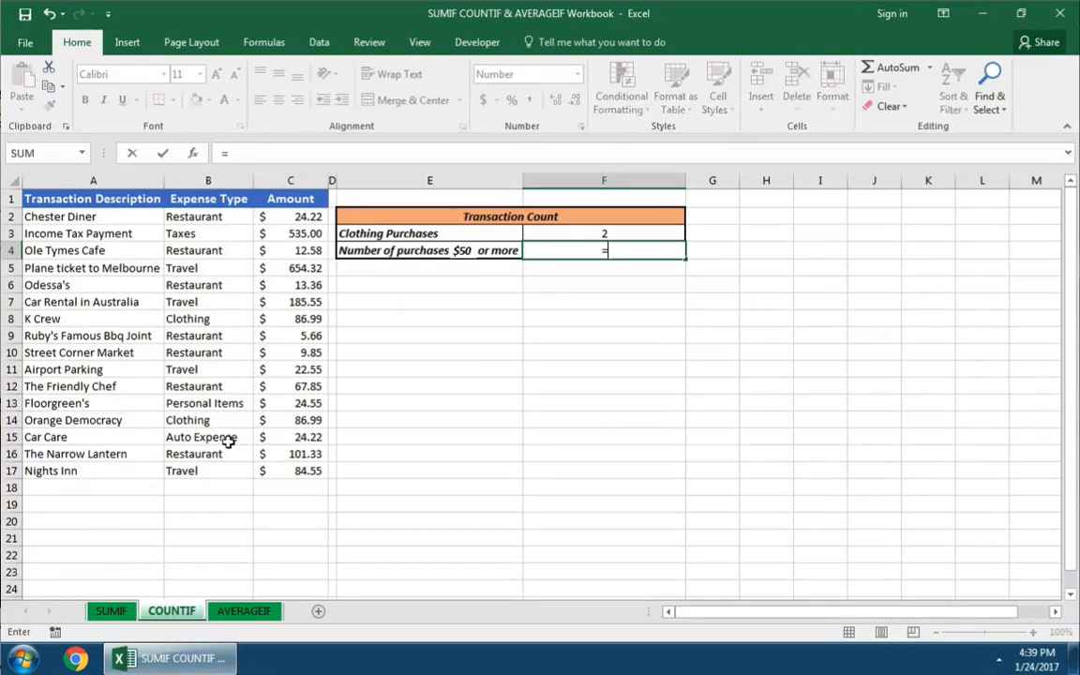
{"action": "type", "text": "COUNTIF("}
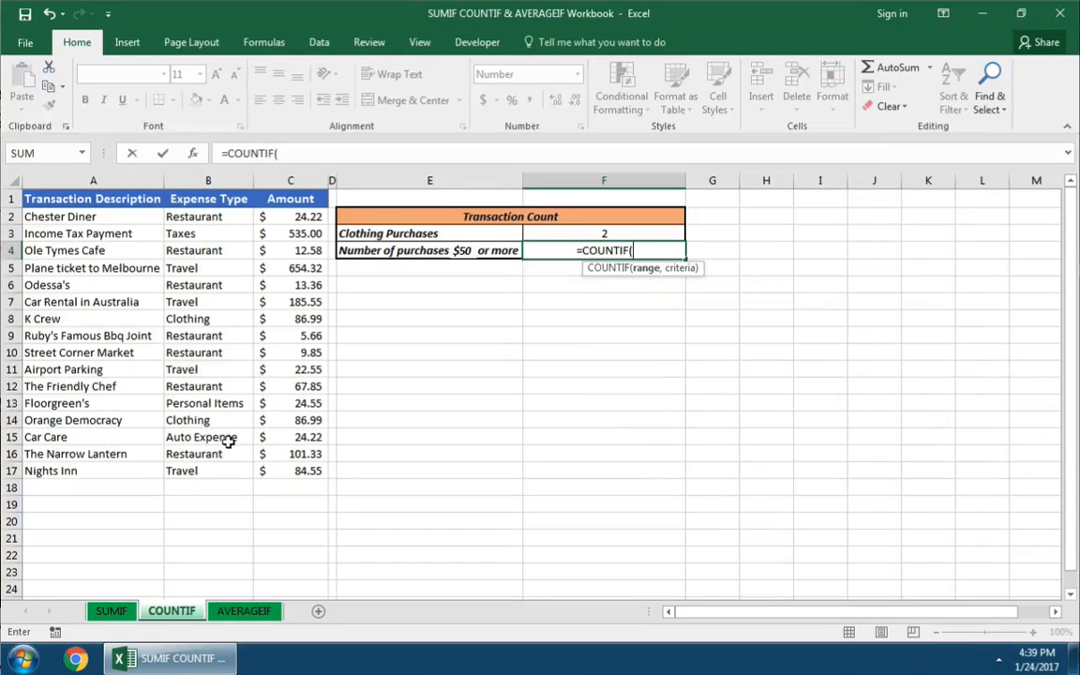
{"action": "left_click_drag", "start_coordinate": [310, 217], "coordinate": [299, 472]}
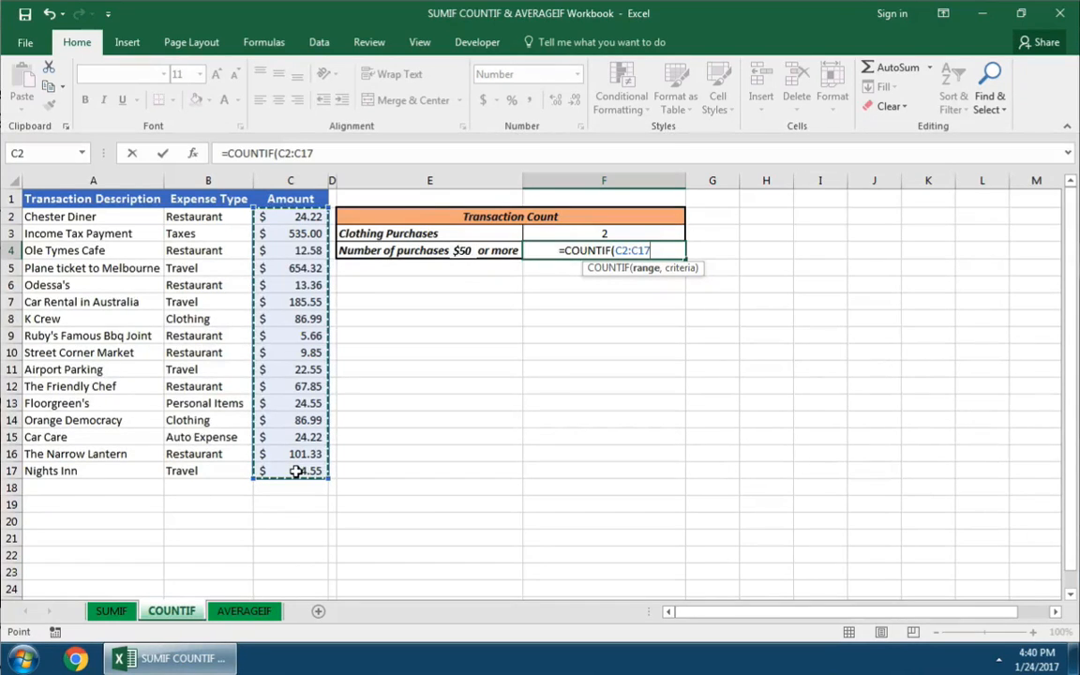
{"action": "type", "text": ",\""}
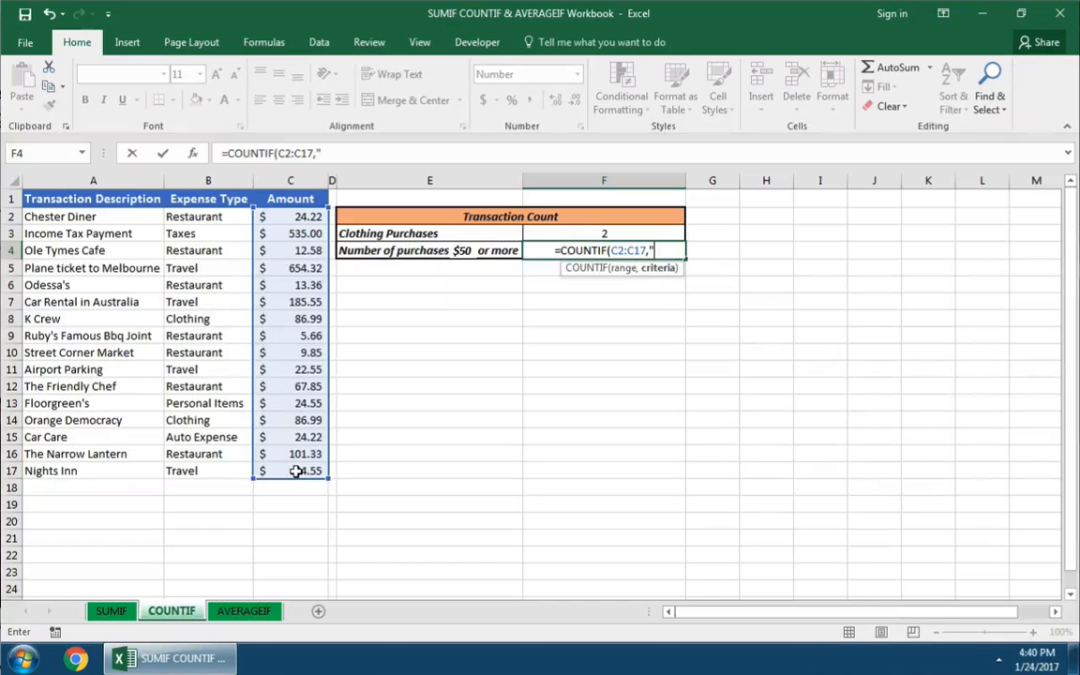
{"action": "type", "text": ">"}
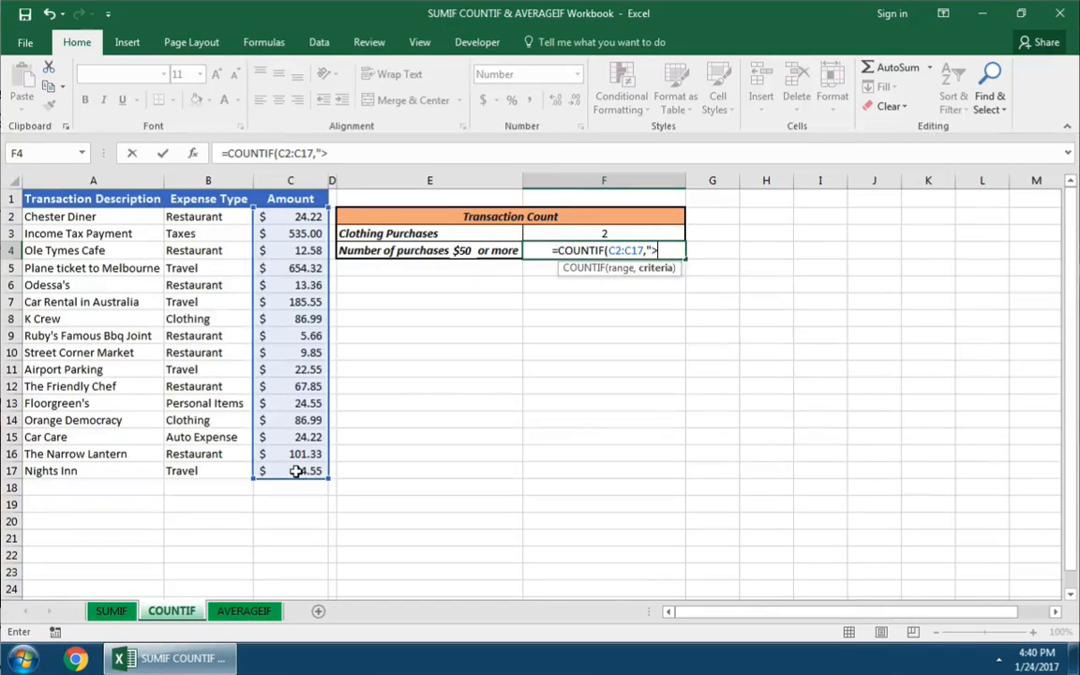
{"action": "type", "text": "50\""}
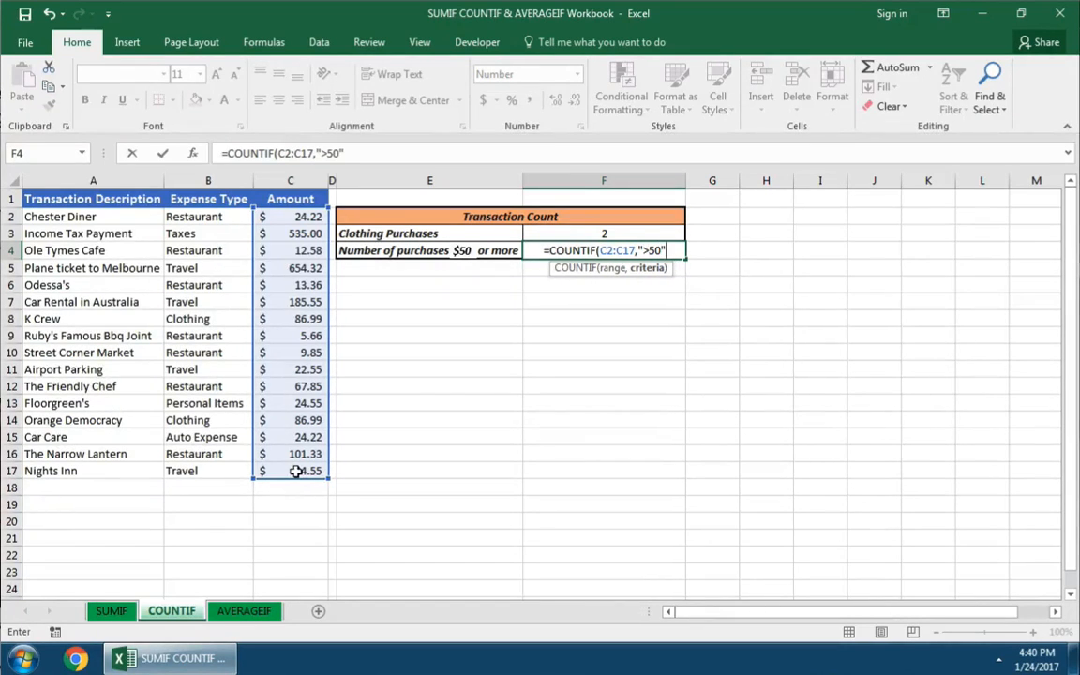
{"action": "type", "text": ")"}
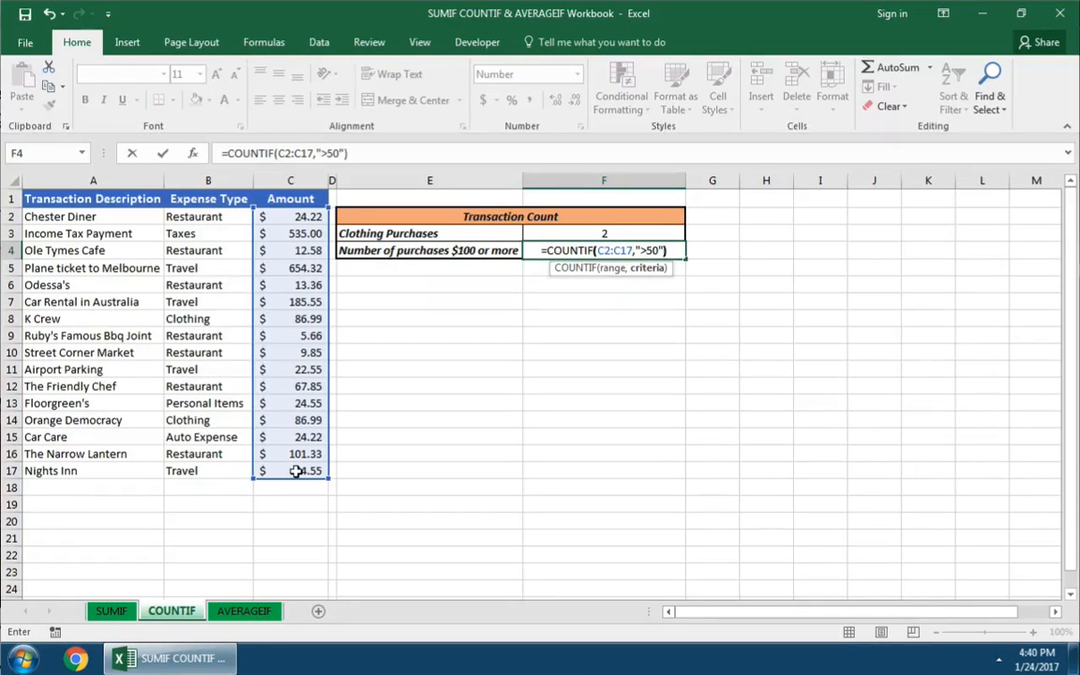
{"action": "key", "text": "Return"}
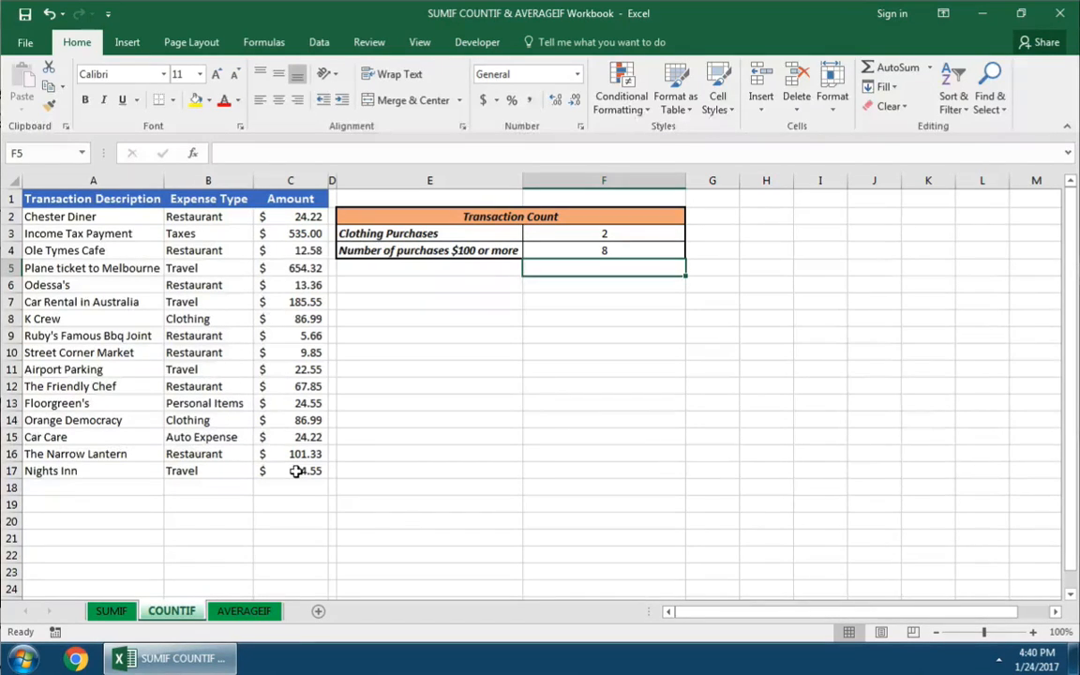
- On the AVERAGEIF sheet, average the restaurant trips in F3 with AVERAGEIF, using range B2:B17, criterion "Restaurant" and average range C2:C17
{"action": "left_click", "coordinate": [258, 611]}
{"action": "left_click", "coordinate": [605, 234]}
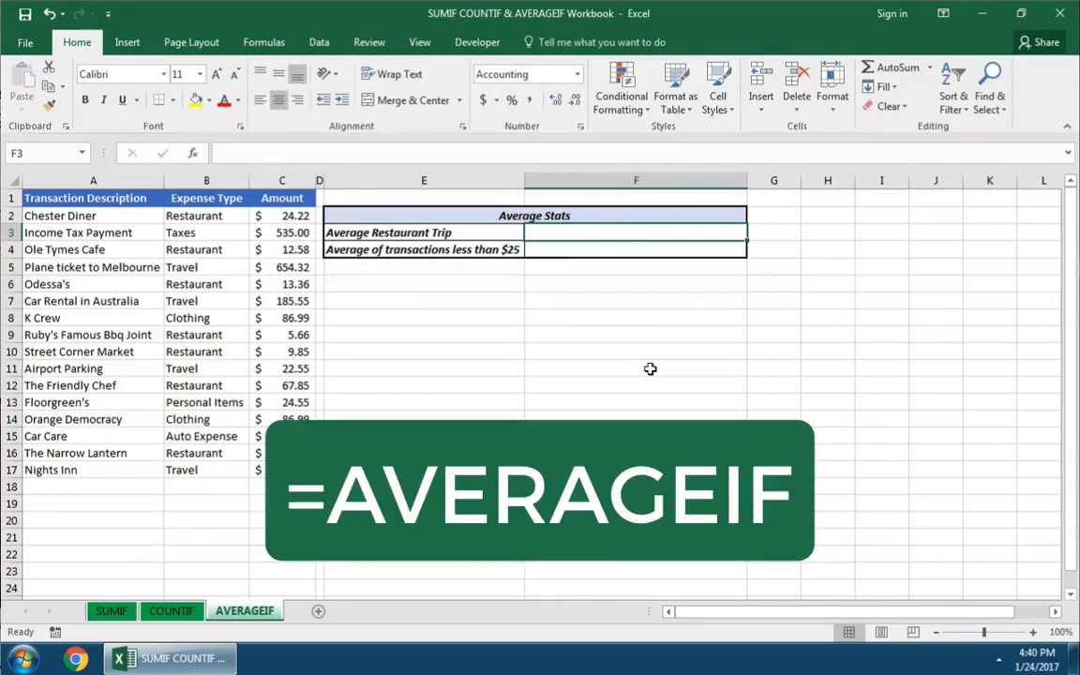
{"action": "type", "text": "=aver"}
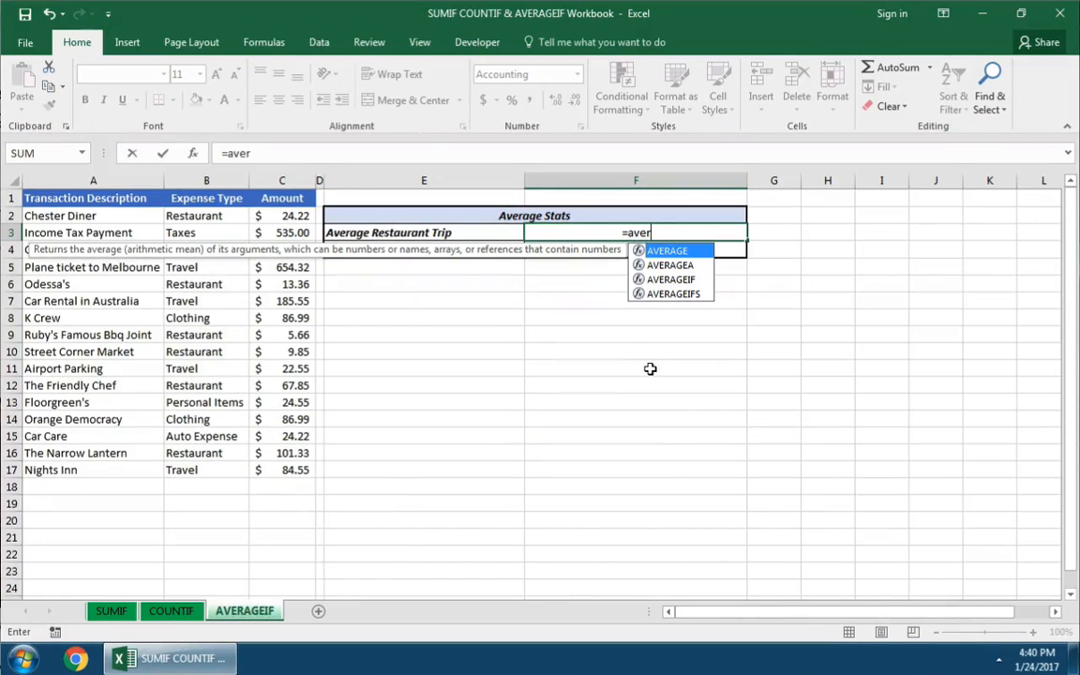
{"action": "type", "text": "age"}
{"action": "double_click", "coordinate": [690, 279]}
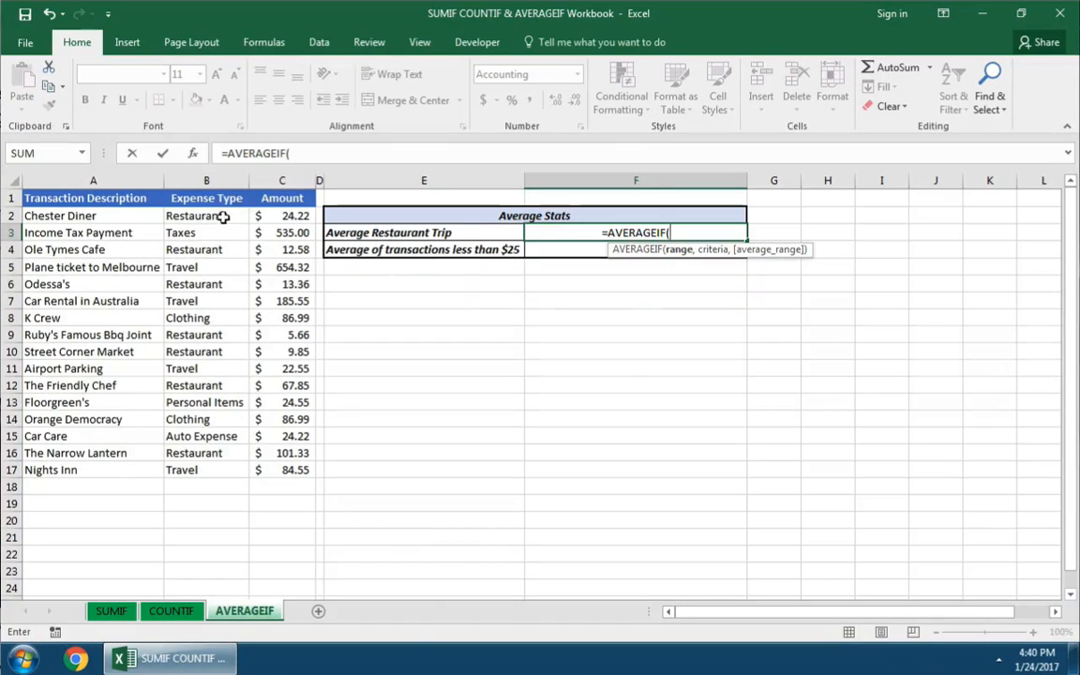
{"action": "left_click_drag", "start_coordinate": [220, 213], "coordinate": [202, 468]}
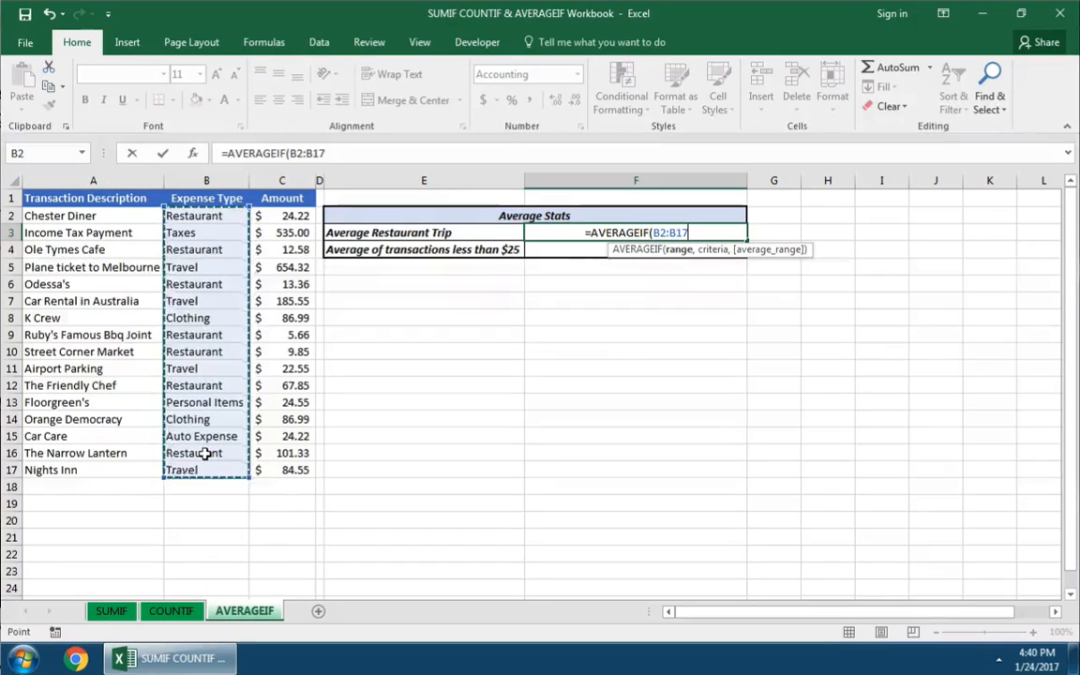
{"action": "type", "text": ",\"Re"}
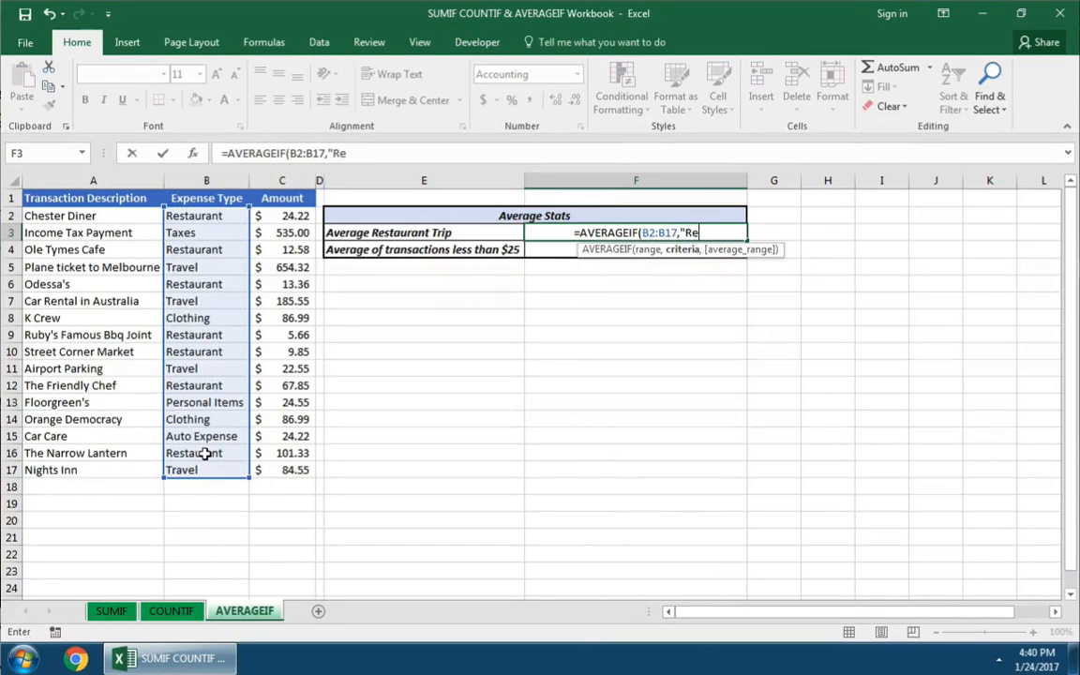
{"action": "type", "text": "staurant\","}
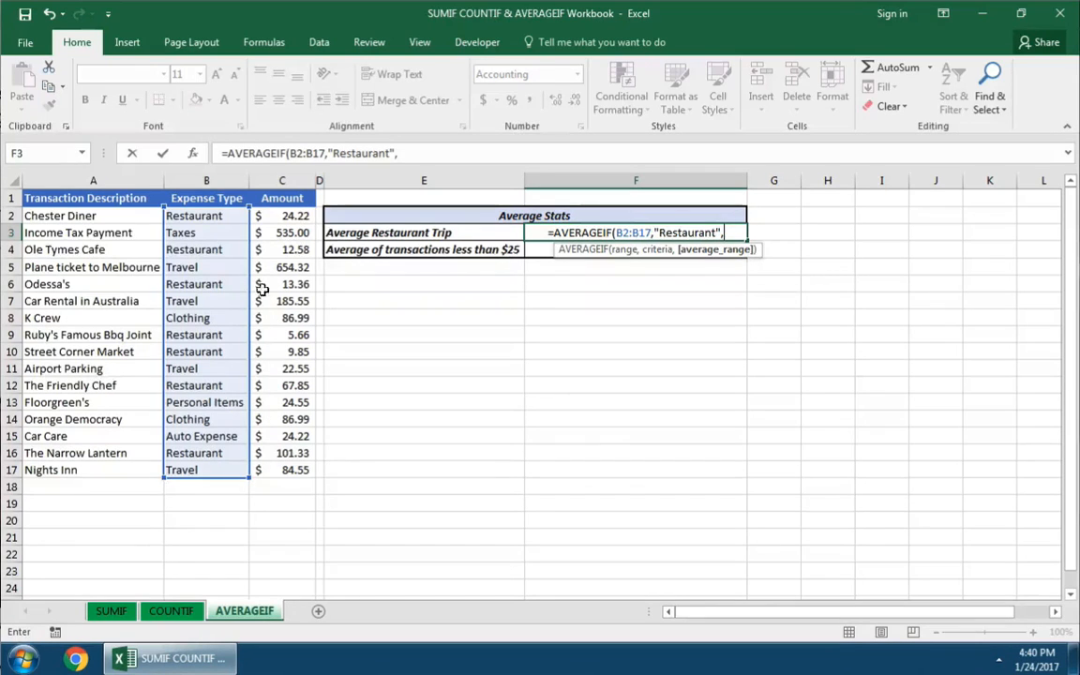
{"action": "left_click_drag", "start_coordinate": [270, 214], "coordinate": [312, 462]}
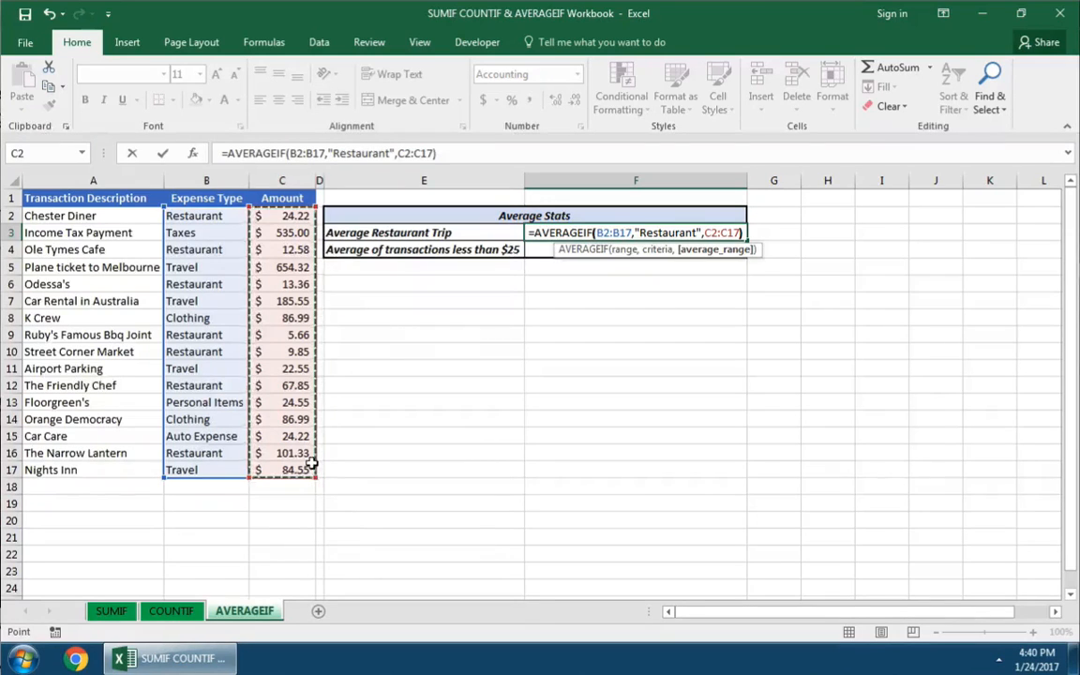
{"action": "type", "text": ")"}
{"action": "key", "text": "Return"}
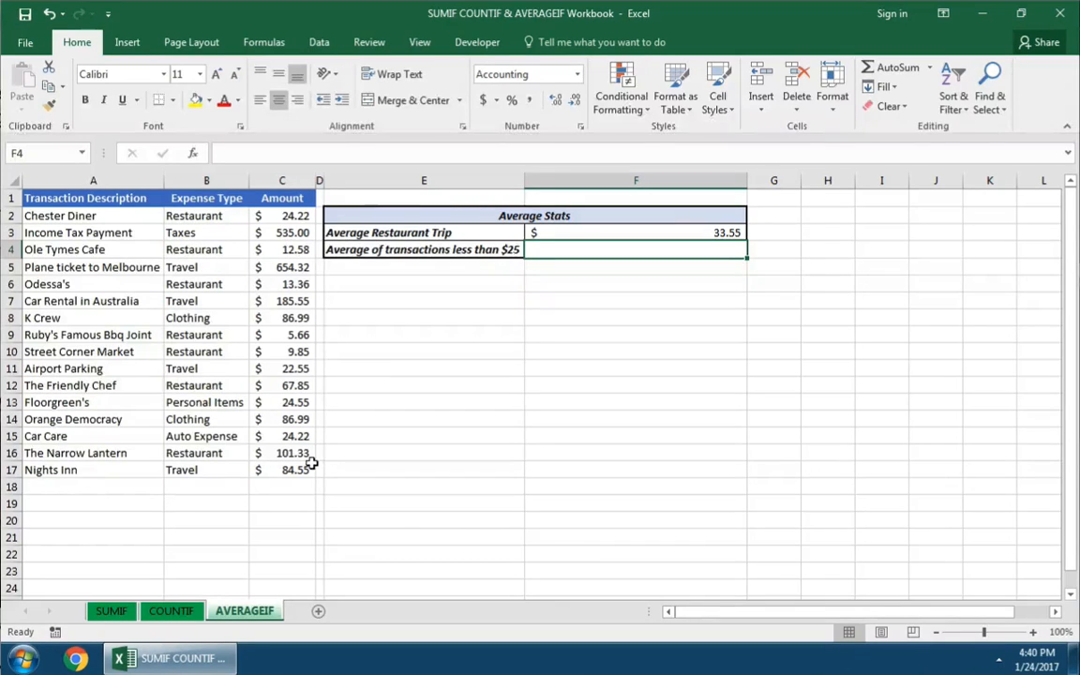
- In F4 of the AVERAGEIF sheet, average the transactions below $25 with AVERAGEIF over C2:C17 and the criterion "<25"
{"action": "type", "text": "=average"}
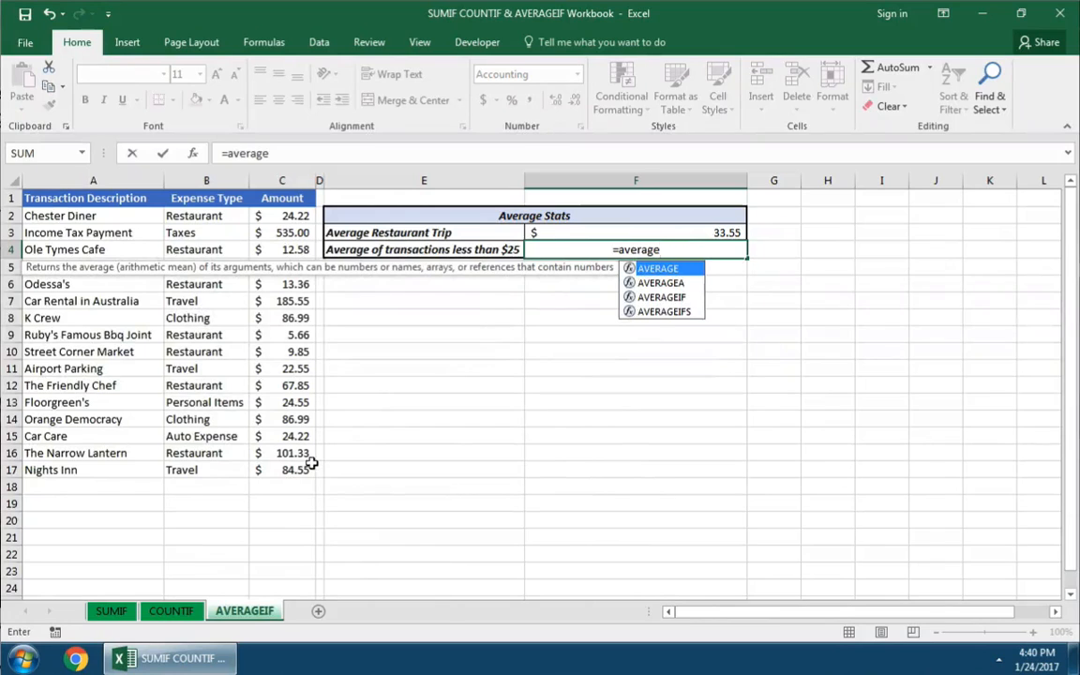
{"action": "double_click", "coordinate": [664, 297]}
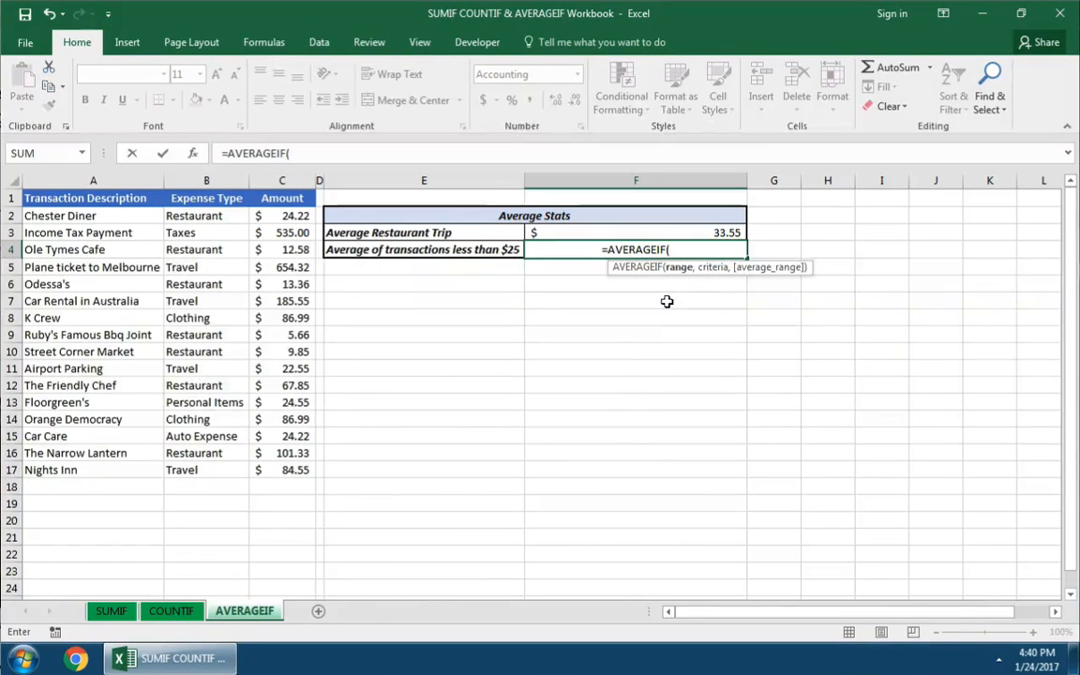
{"action": "left_click_drag", "start_coordinate": [274, 215], "coordinate": [290, 466]}
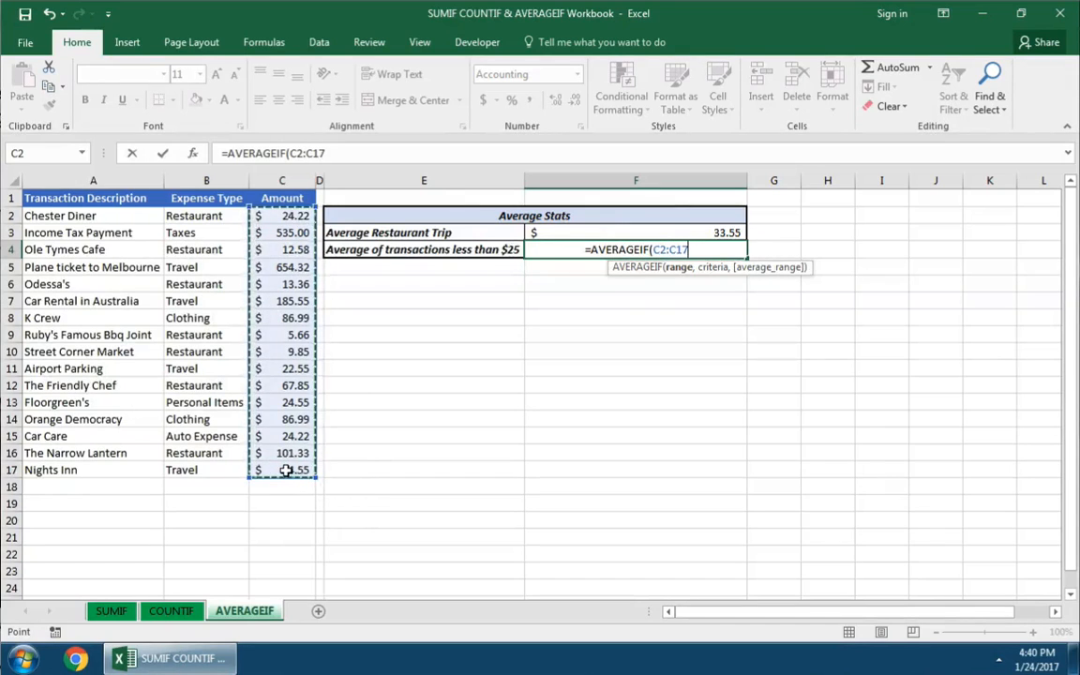
{"action": "type", "text": ","}
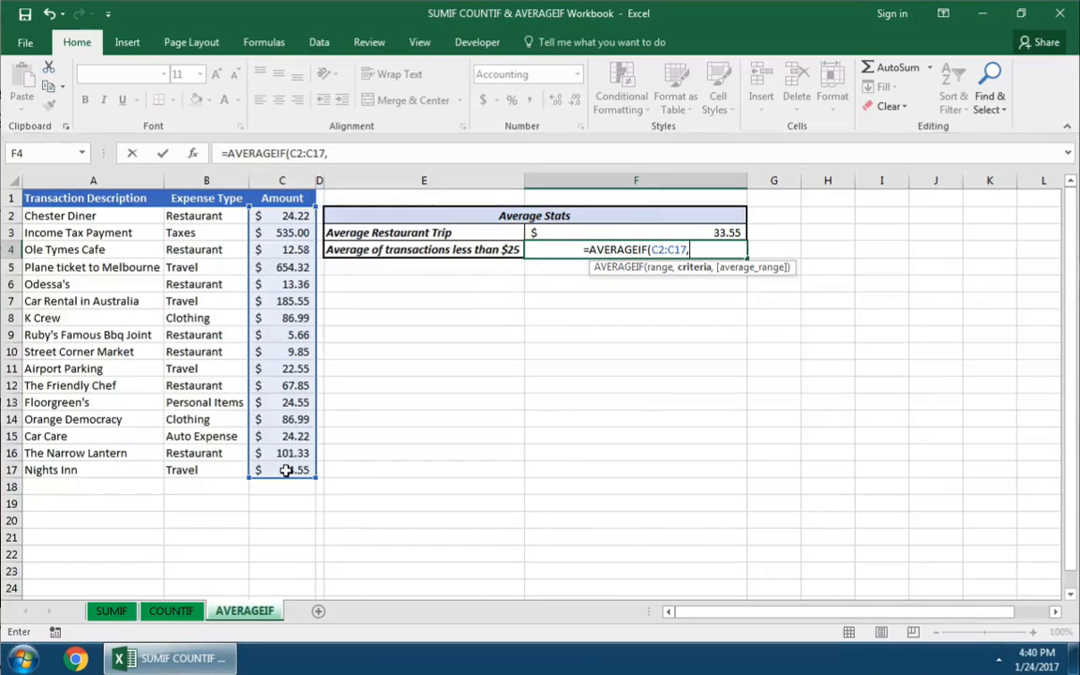
{"action": "type", "text": "\"<"}
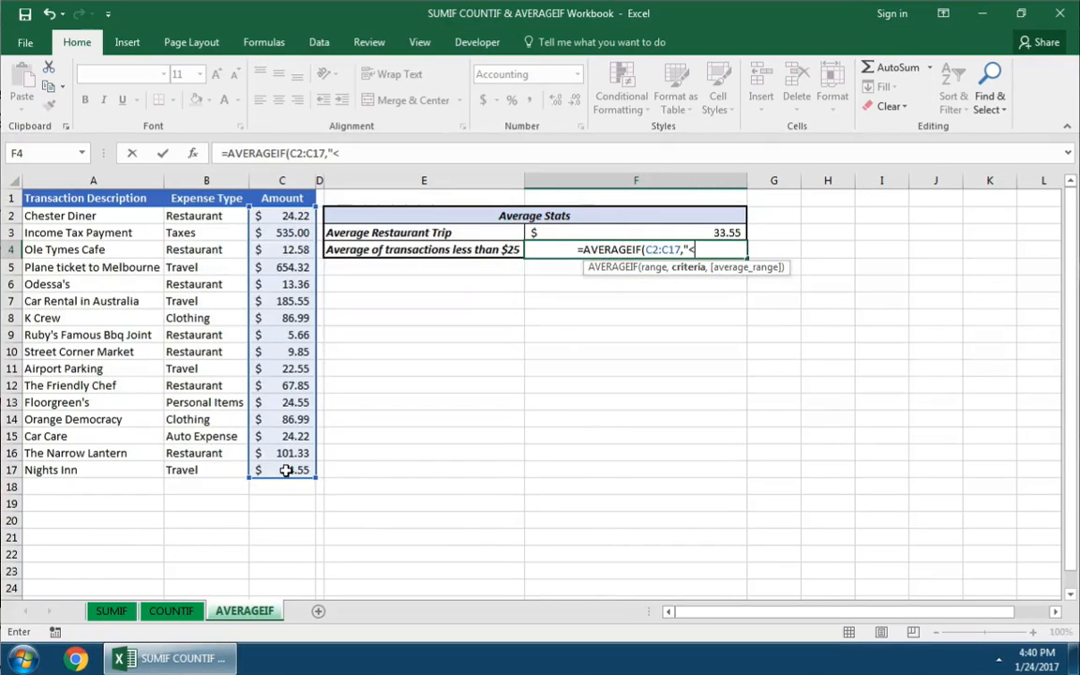
{"action": "type", "text": "25\""}
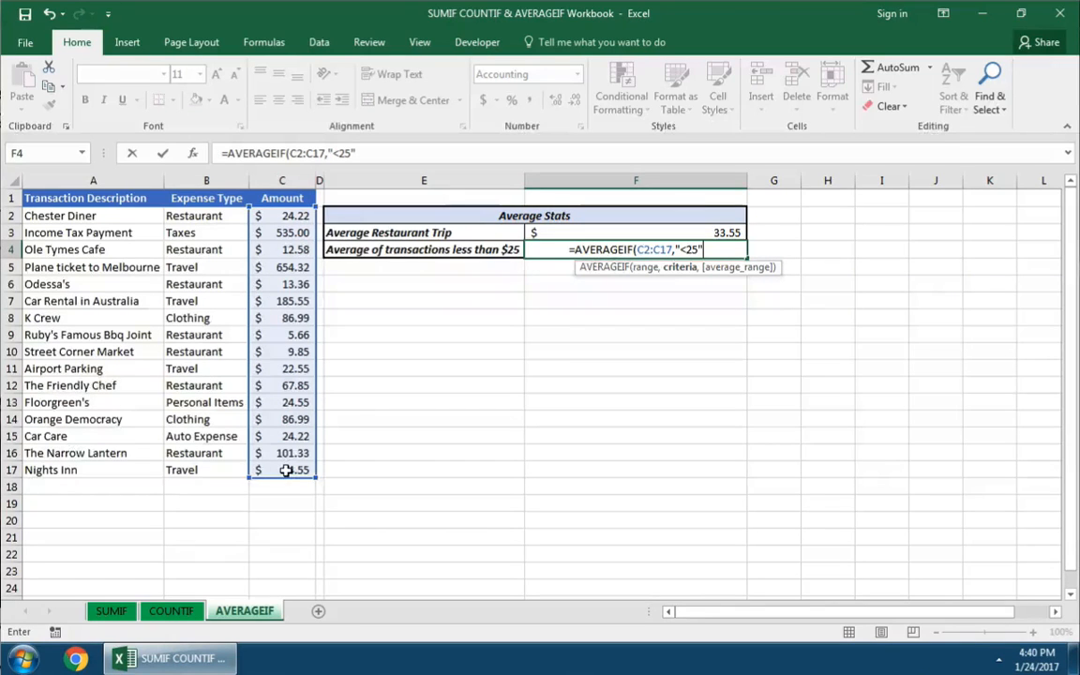
{"action": "type", "text": ")"}
{"action": "key", "text": "Return"}
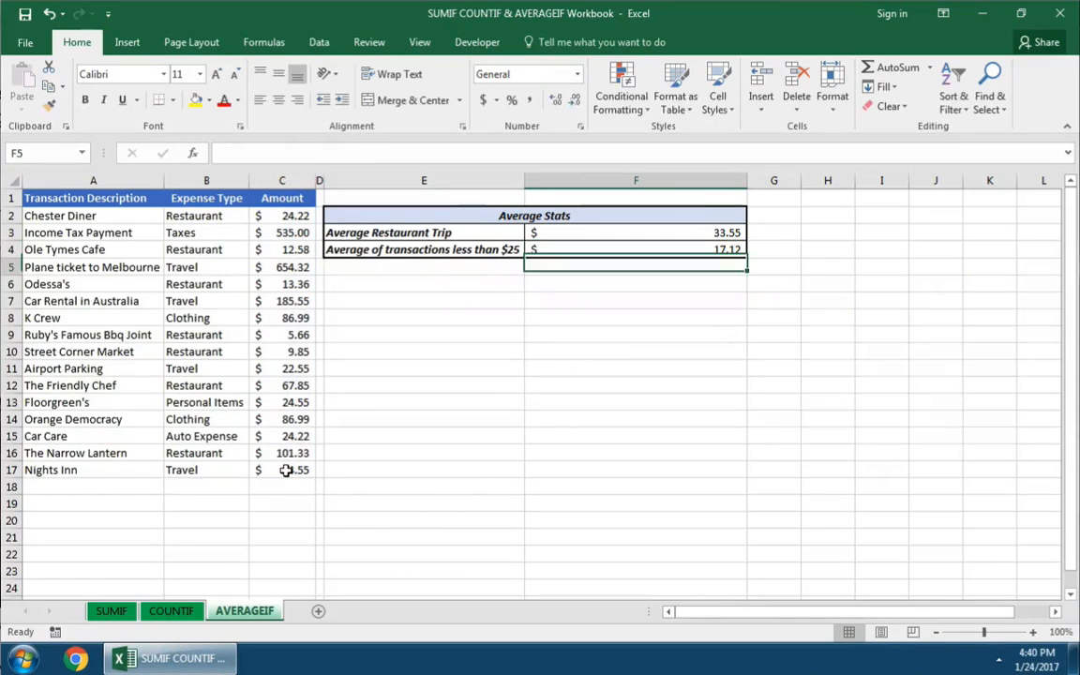